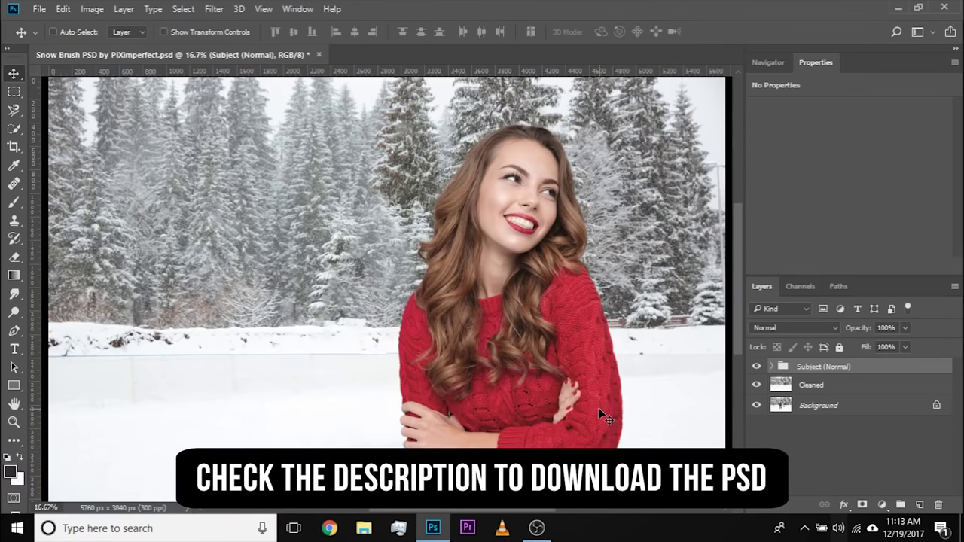
# Show only the Background layer to view the original photo, and turn the Cleaned layer and Subject group back on.
pyautogui.keyDown('alt'); pyautogui.click(756, 406); pyautogui.keyUp('alt')
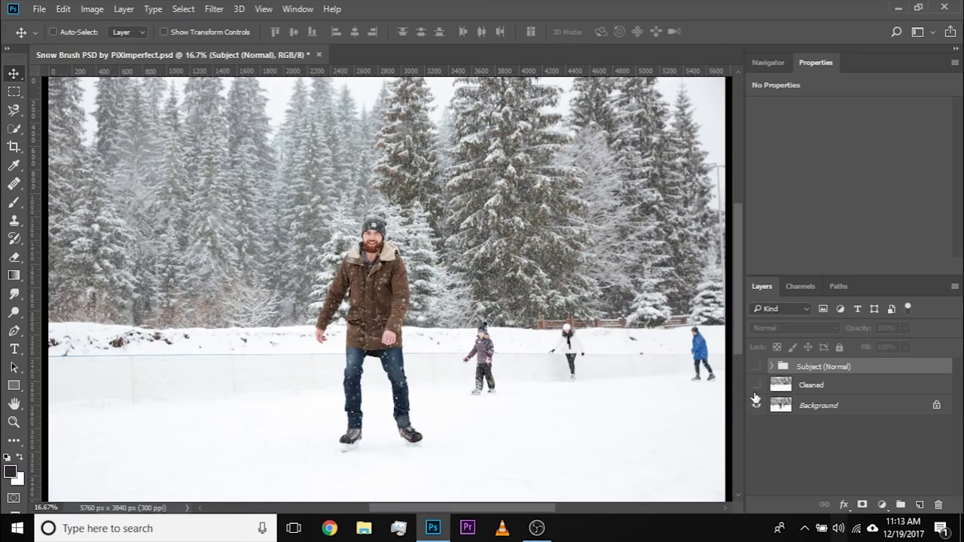
pyautogui.click(756, 384)
pyautogui.click(756, 367)
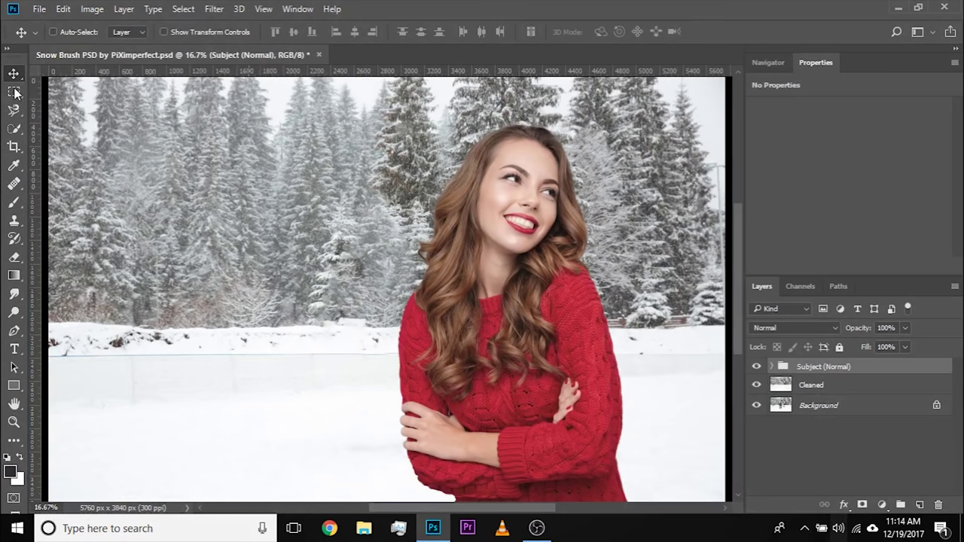
# Create a new document from the Art & Illustration preset 2000 pixel grid, 2000 x 2000 px at 300 ppi.
pyautogui.click(39, 9)
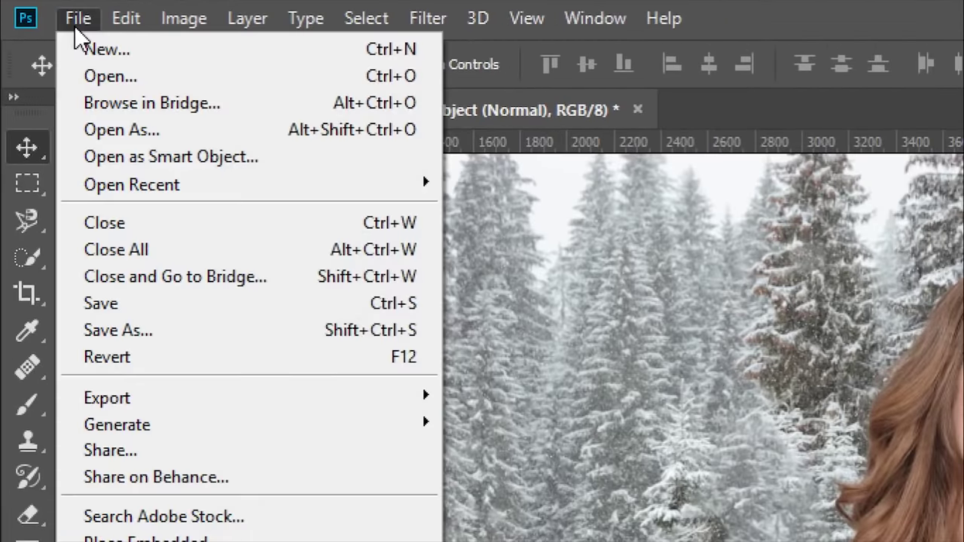
pyautogui.click(107, 50)
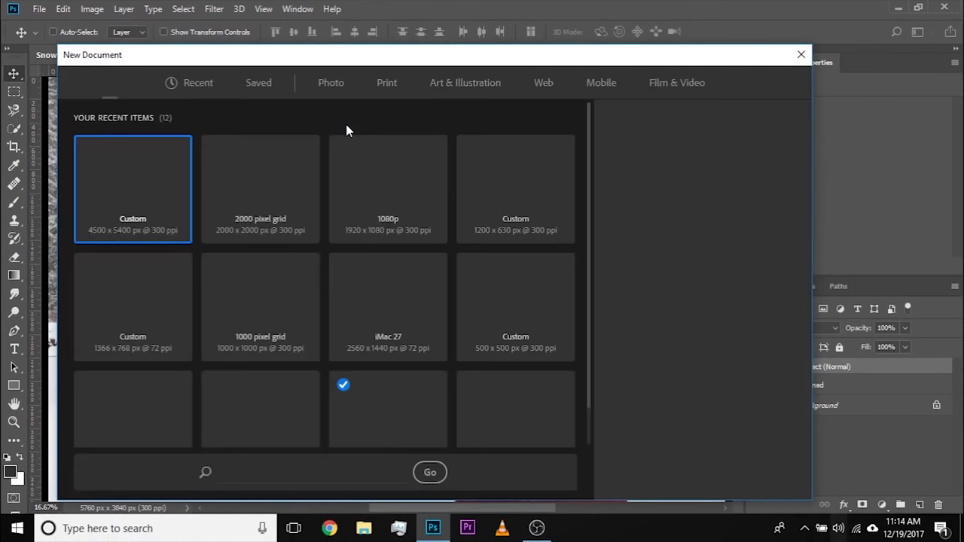
pyautogui.click(464, 83)
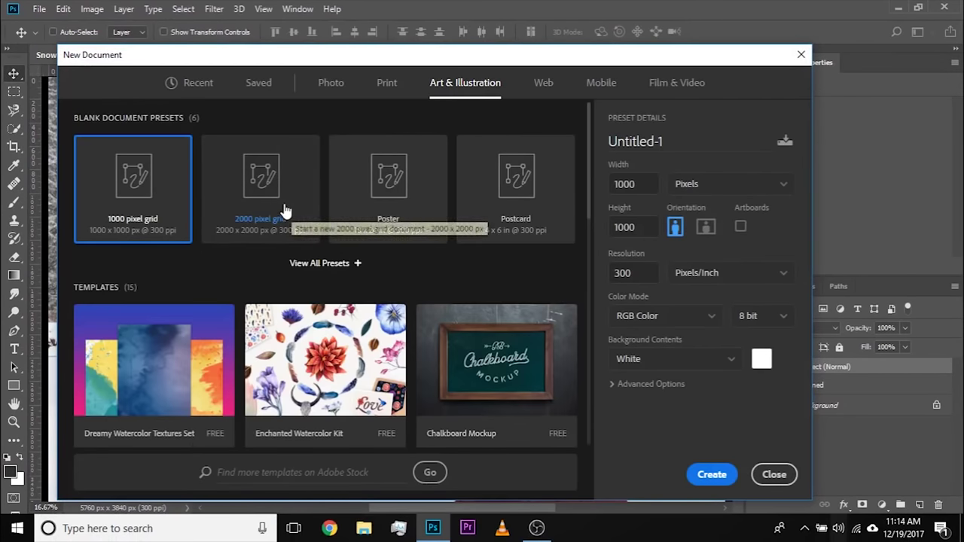
pyautogui.click(284, 210)
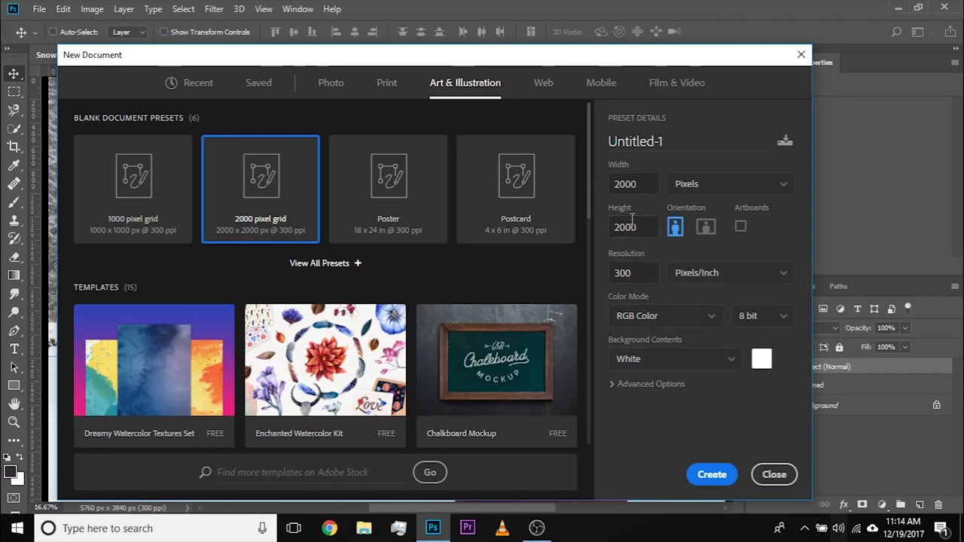
pyautogui.doubleClick(666, 142)
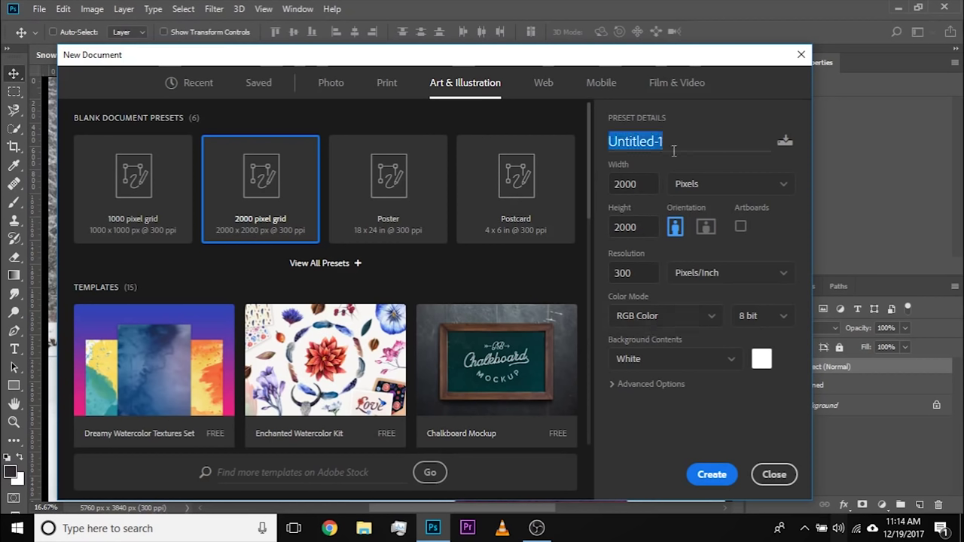
pyautogui.click(736, 448)
pyautogui.click(707, 475)
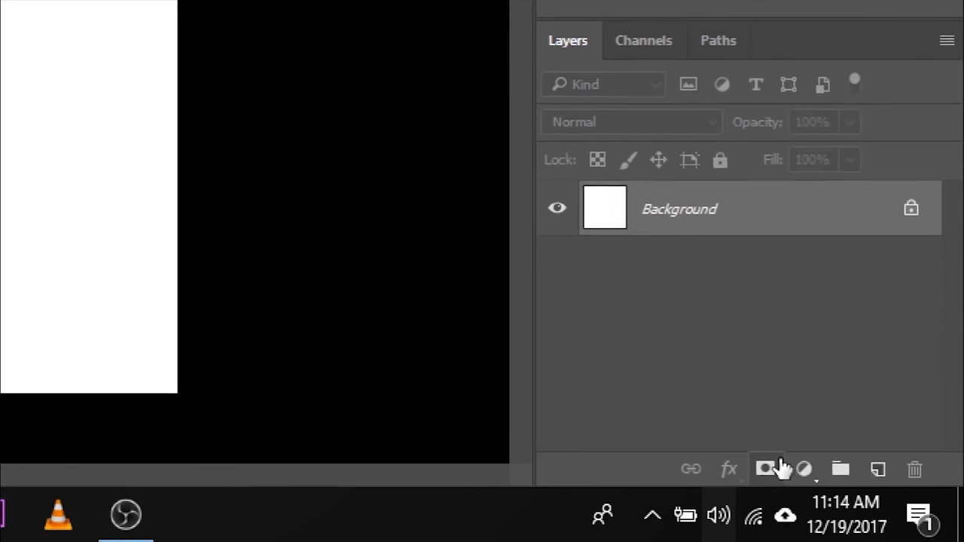
# Add a Solid Color fill layer in black (000000) above the Background layer.
pyautogui.click(883, 504)
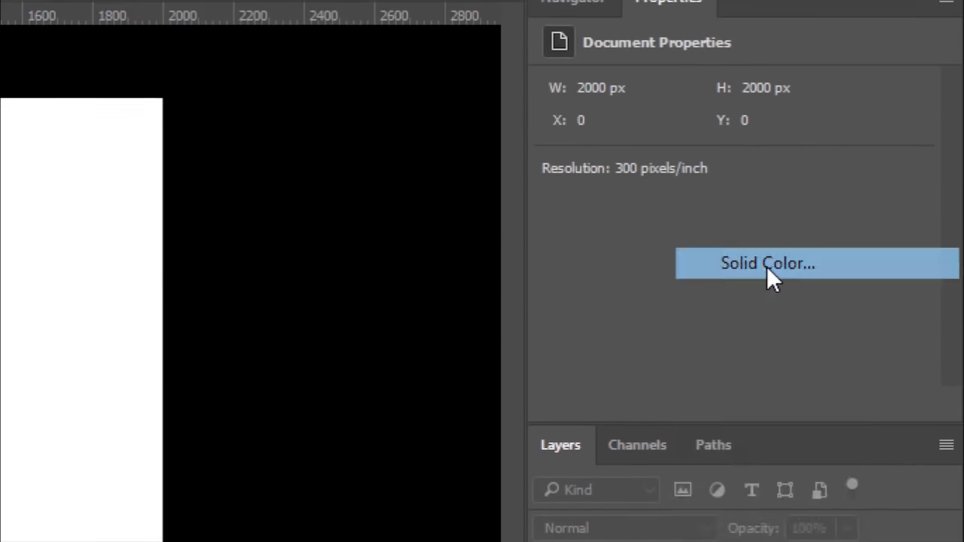
pyautogui.click(767, 211)
pyautogui.click(570, 308)
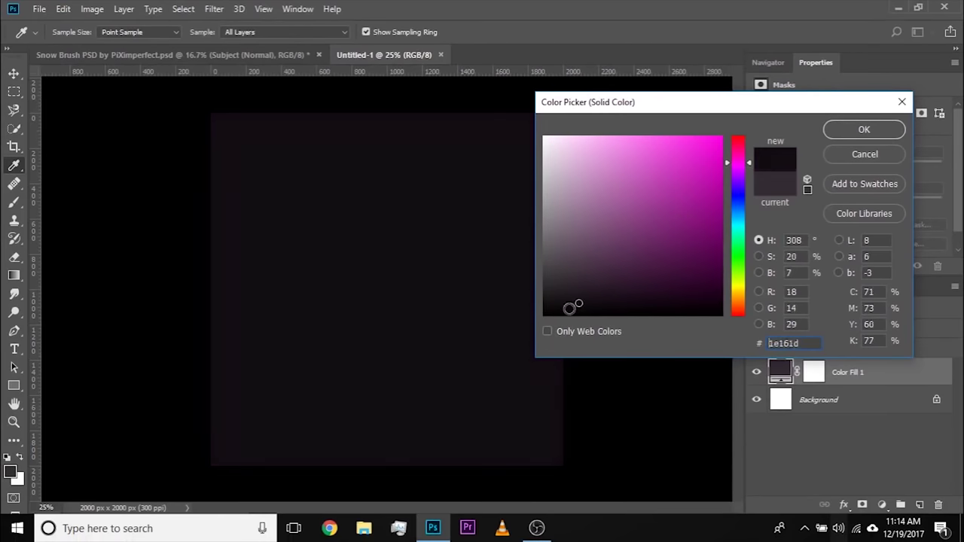
pyautogui.moveTo(570, 308); pyautogui.dragTo(523, 336)
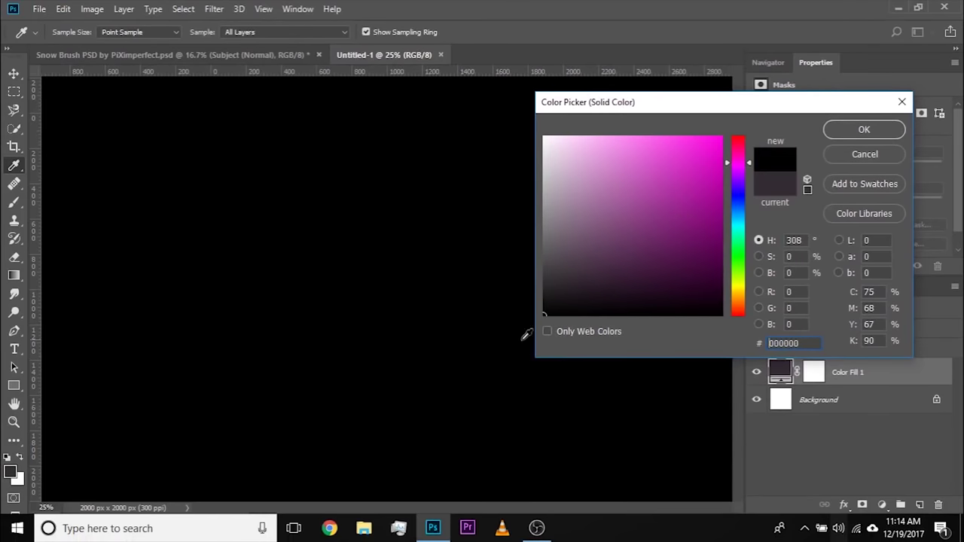
pyautogui.click(864, 130)
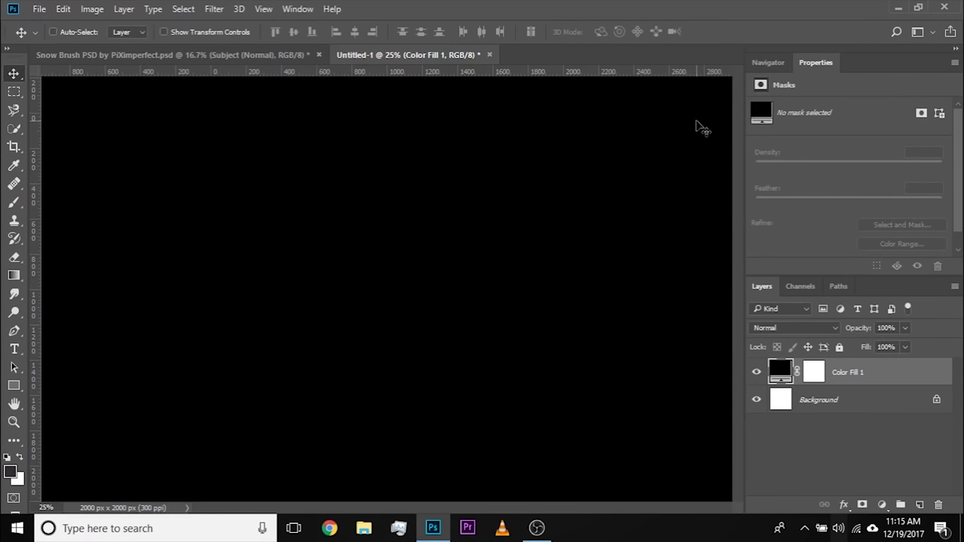
# Change the area surrounding the canvas to dark gray and add a new empty layer above the black fill.
pyautogui.rightClick(694, 123)
pyautogui.click(713, 133)
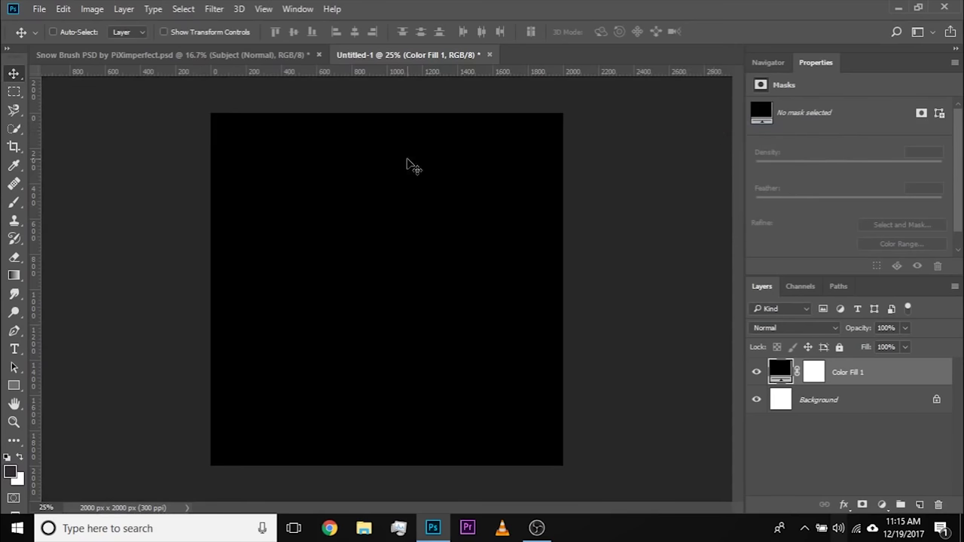
pyautogui.click(919, 505)
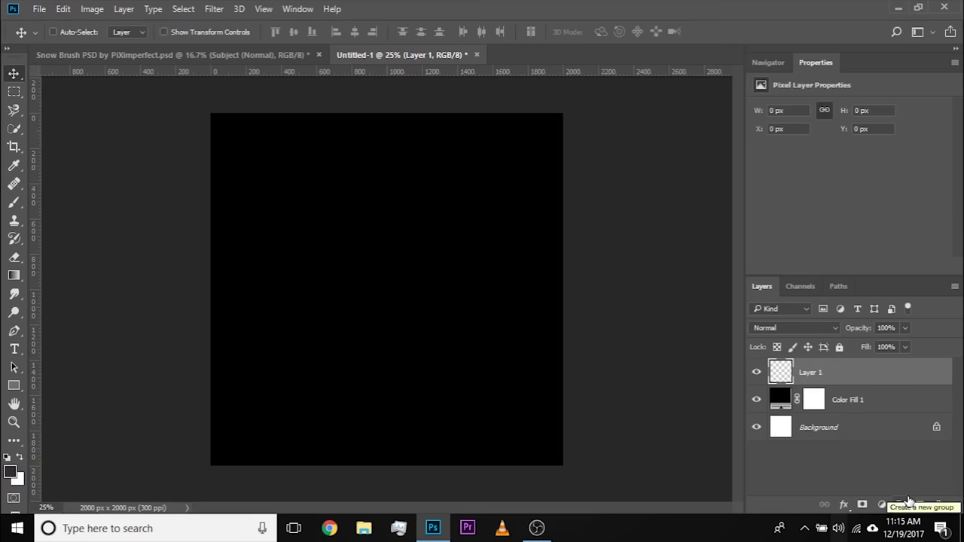
# Switch to the Brush tool and choose the Soft Round brush from General Brushes.
pyautogui.hotkey('ctrl', '+')
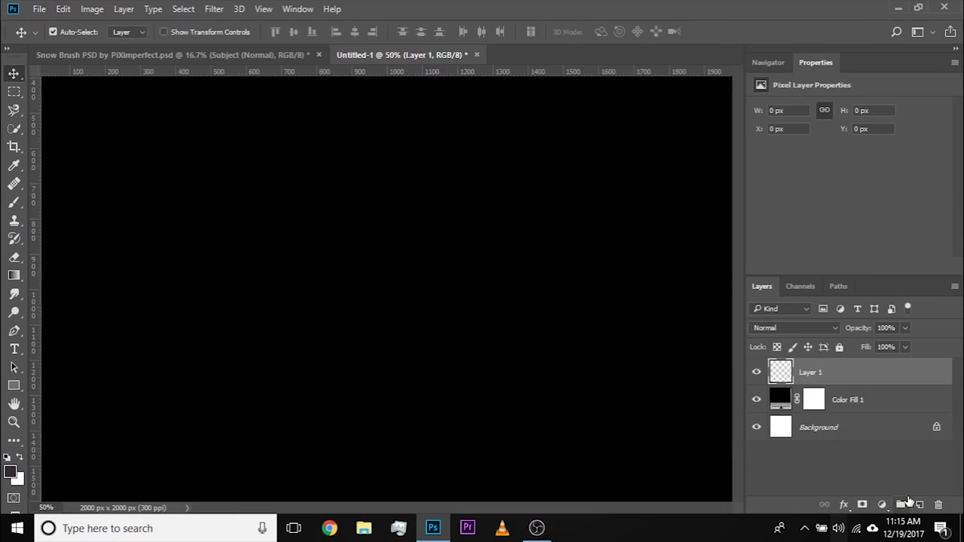
pyautogui.click(13, 208)
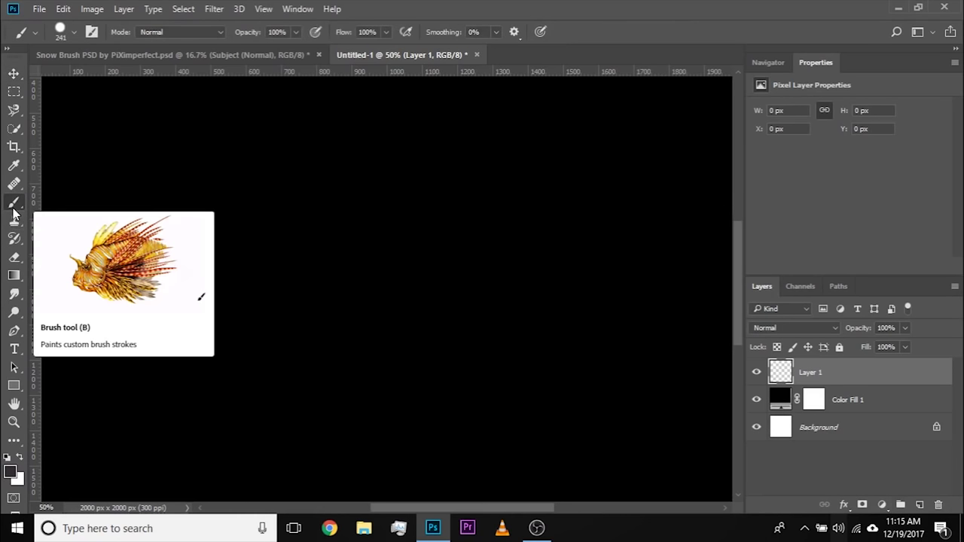
pyautogui.click(73, 33)
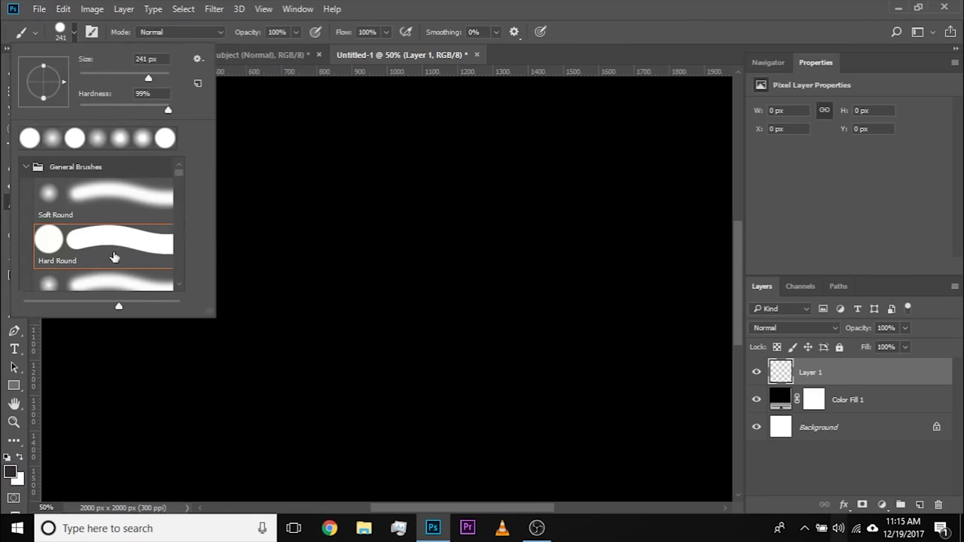
pyautogui.click(101, 204)
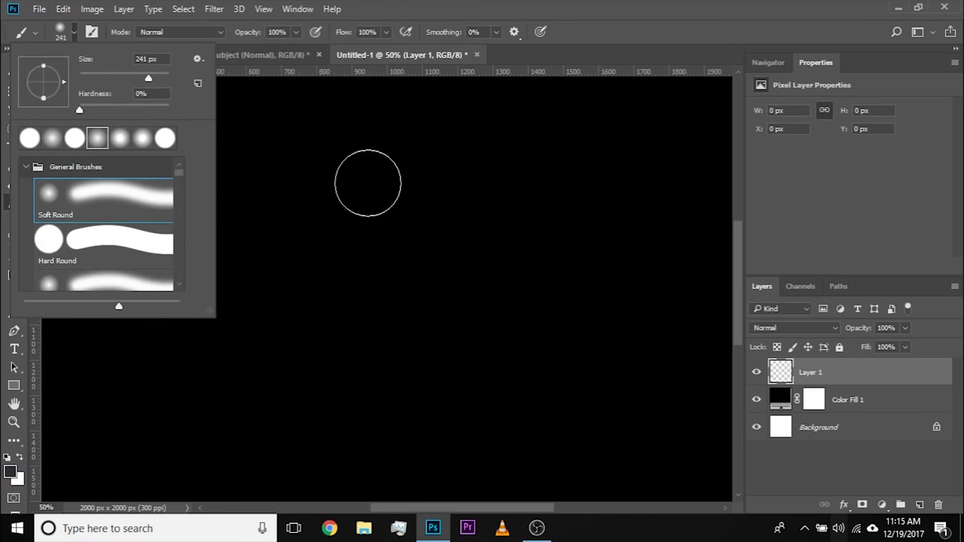
pyautogui.click(579, 12)
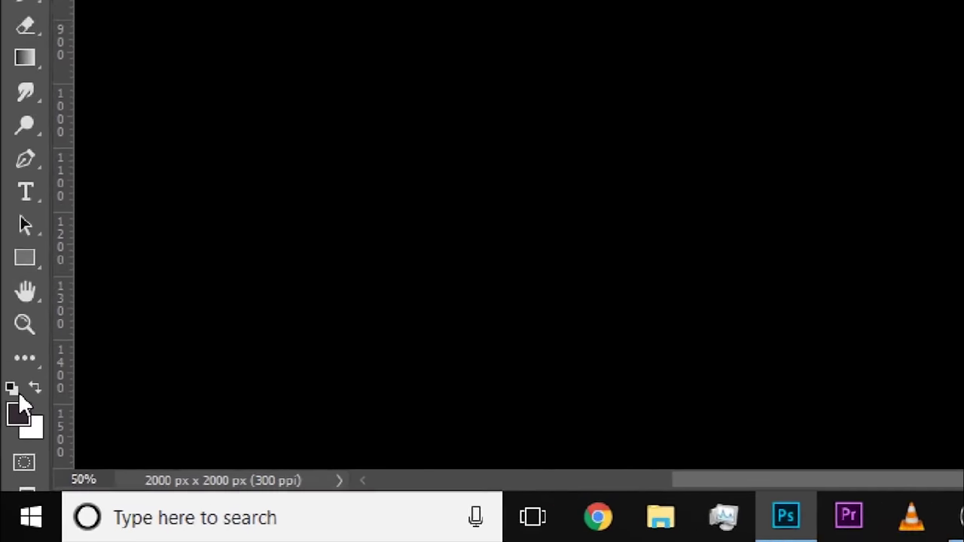
# Reset the colors to their defaults and make white the foreground color.
pyautogui.click(12, 388)
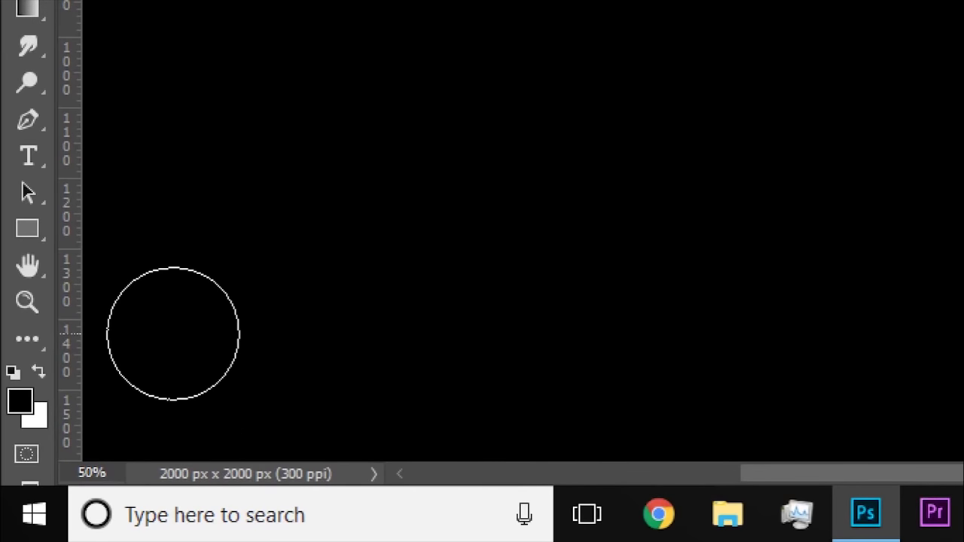
pyautogui.press('x')
pyautogui.press('x')
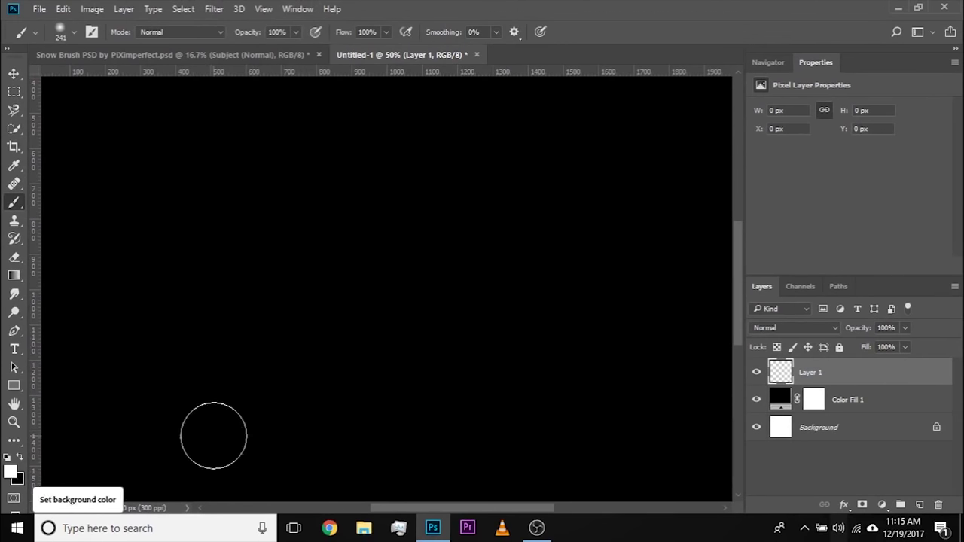
# Paint two horizontal white test strokes with the soft brush at 229 px and undo both.
pyautogui.keyDown('alt'); pyautogui.rightClick(279, 248); pyautogui.keyUp('alt')
pyautogui.moveTo(215, 220); pyautogui.dragTo(569, 215)
pyautogui.moveTo(219, 319); pyautogui.dragTo(530, 304)
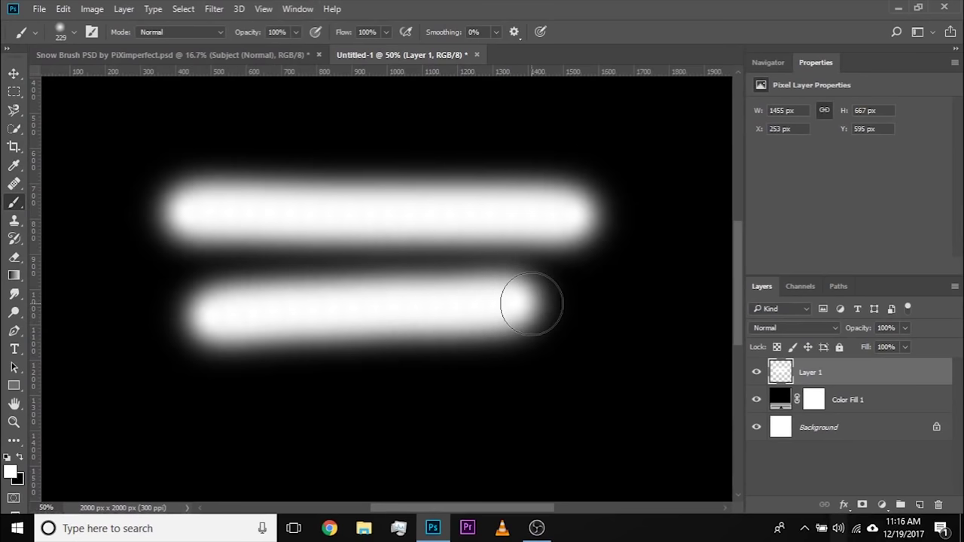
pyautogui.hotkey('ctrl', 'alt', 'z')
pyautogui.hotkey('ctrl', 'alt', 'z')
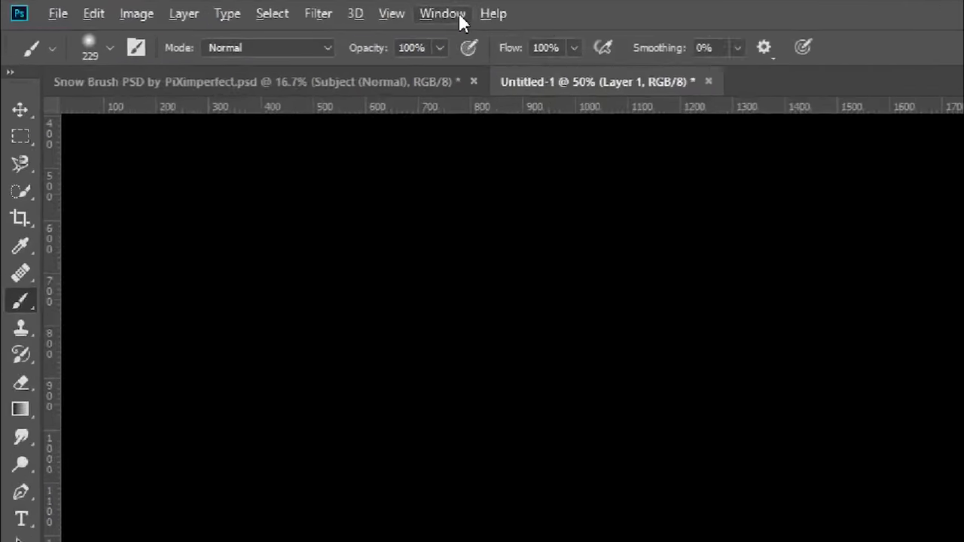
# Open the Brush Settings and place them near the canvas's upper-left corner.
pyautogui.click(309, 9)
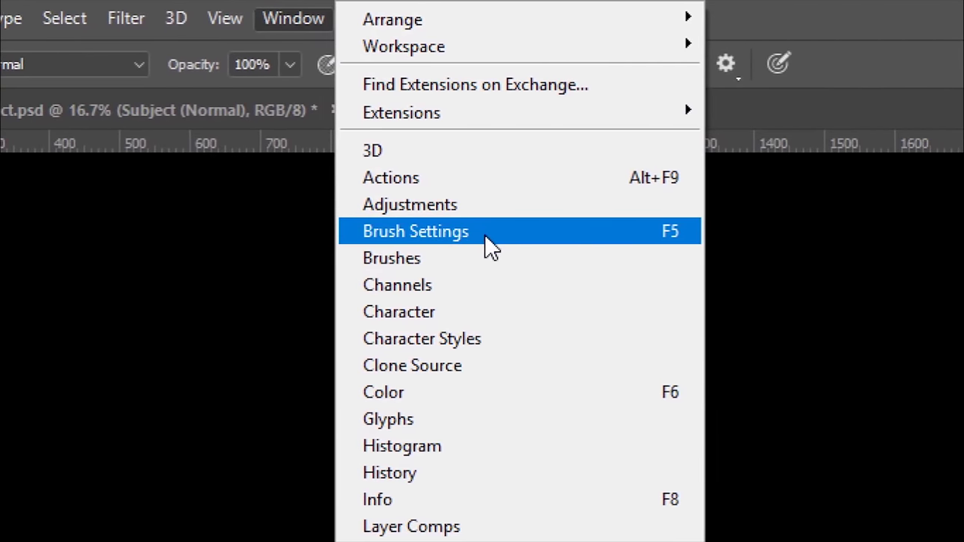
pyautogui.click(485, 232)
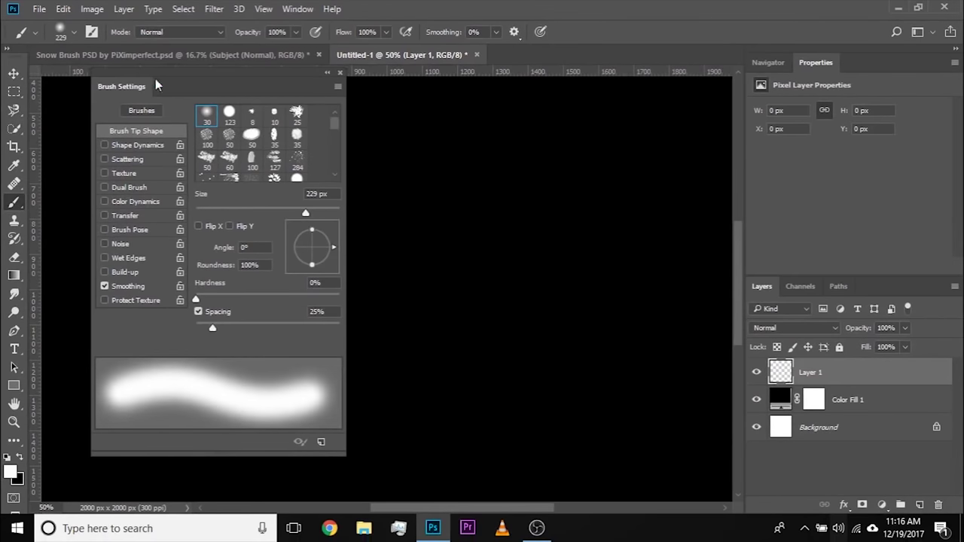
pyautogui.moveTo(147, 101); pyautogui.dragTo(134, 94)
# Reduce the brush size to 181 px and paint one long soft white stroke across the upper part of the canvas.
pyautogui.press('[')
pyautogui.press('[')
pyautogui.moveTo(398, 150); pyautogui.dragTo(689, 113)
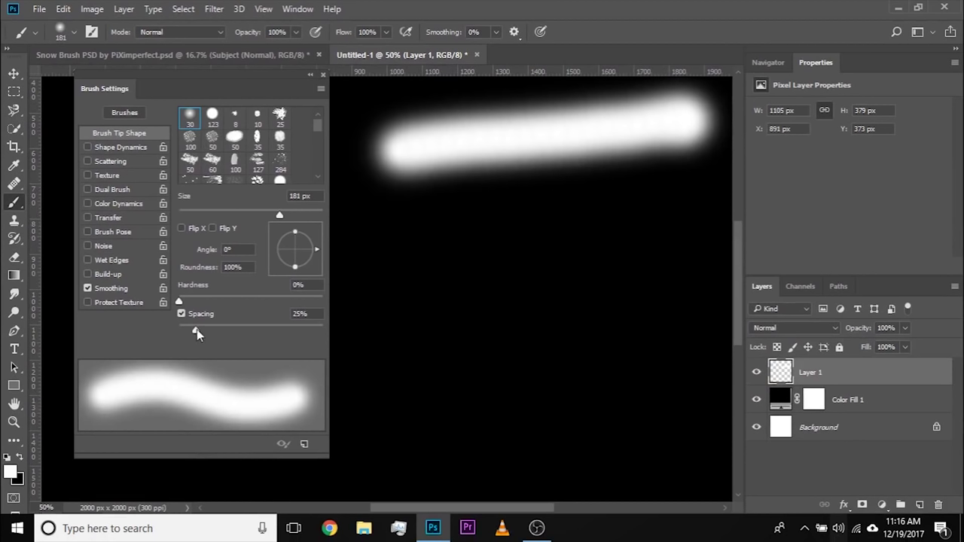
# Increase the brush tip's spacing to 318% and reduce its size to 16 px.
pyautogui.moveTo(435, 236); pyautogui.dragTo(424, 241)
pyautogui.moveTo(196, 329); pyautogui.dragTo(263, 329)
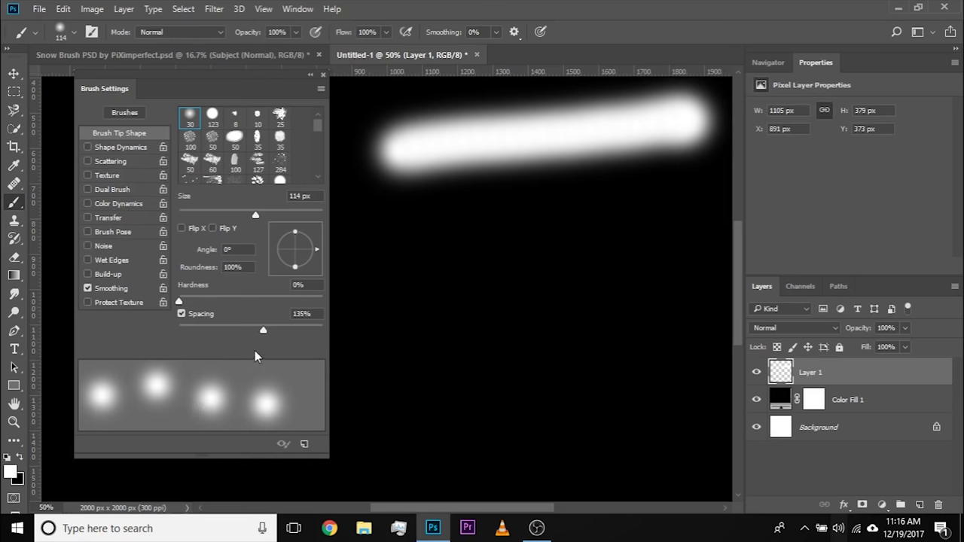
pyautogui.moveTo(263, 328); pyautogui.dragTo(289, 328)
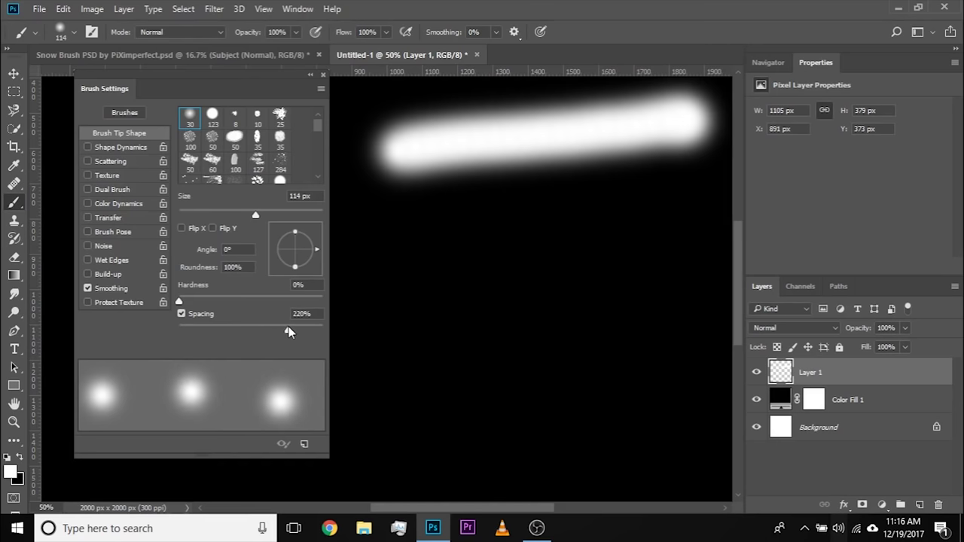
pyautogui.moveTo(499, 252); pyautogui.dragTo(466, 253)
pyautogui.moveTo(422, 292); pyautogui.dragTo(439, 282)
pyautogui.moveTo(293, 330); pyautogui.dragTo(296, 335)
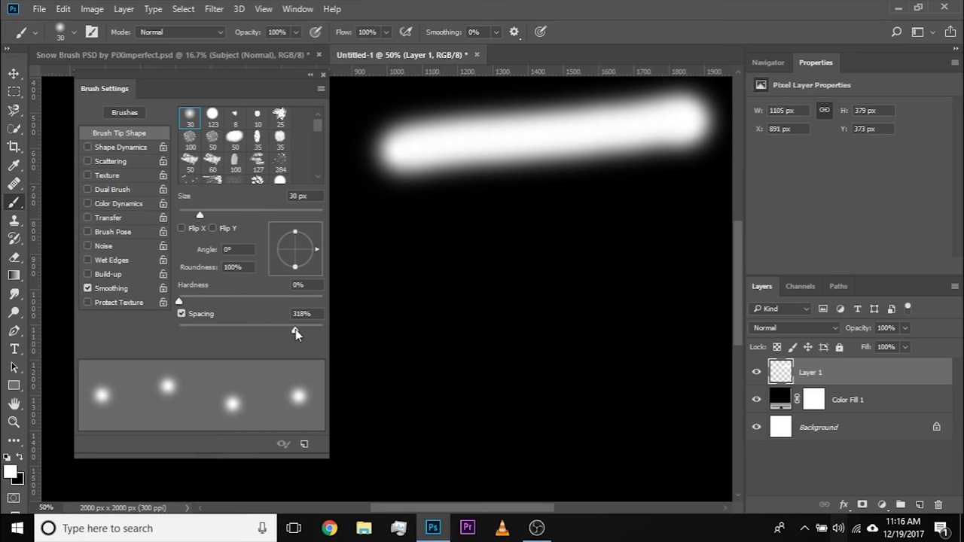
pyautogui.moveTo(201, 217); pyautogui.dragTo(189, 216)
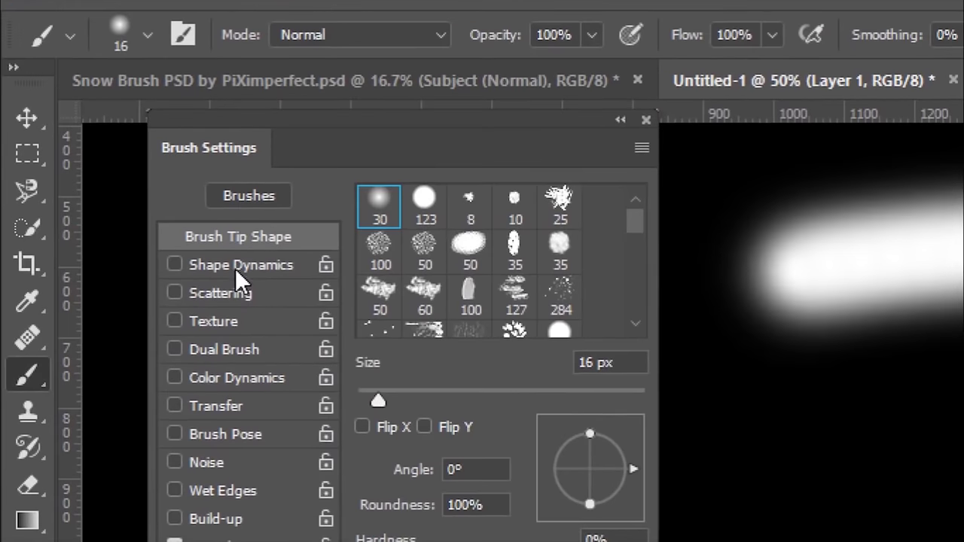
# Enable Shape Dynamics with 100% size jitter and paint a few small test dots below the white stroke.
pyautogui.click(114, 148)
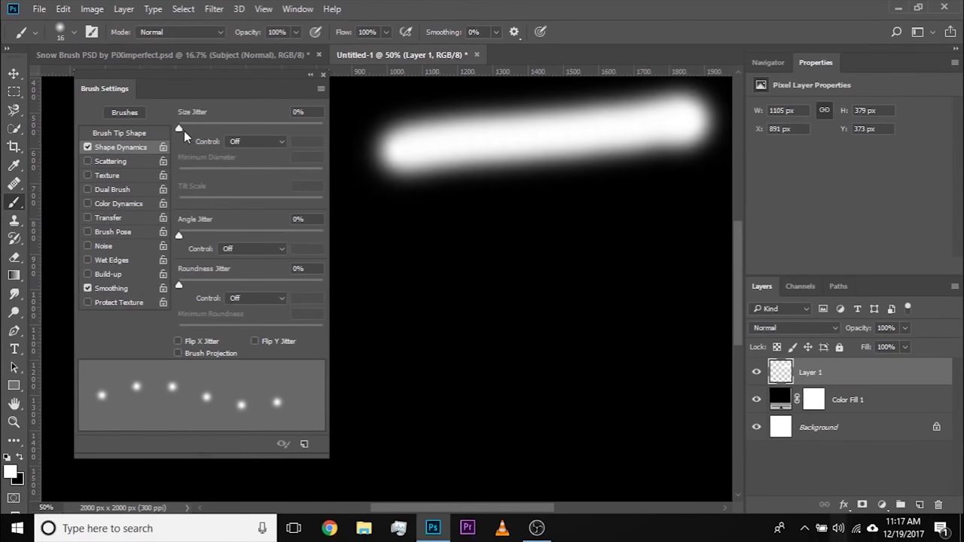
pyautogui.moveTo(178, 129); pyautogui.dragTo(333, 138)
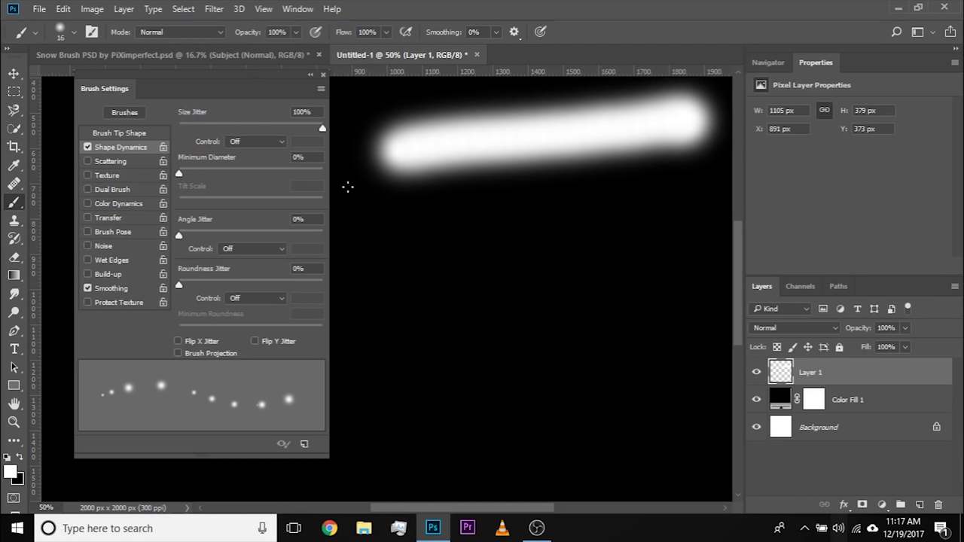
pyautogui.moveTo(387, 239); pyautogui.dragTo(395, 242)
pyautogui.click(463, 251)
# Enlarge the brush to 60 px and paint separate scattered dots across the black area below the stroke.
pyautogui.keyDown('alt'); pyautogui.rightClick(460, 279); pyautogui.keyUp('alt')
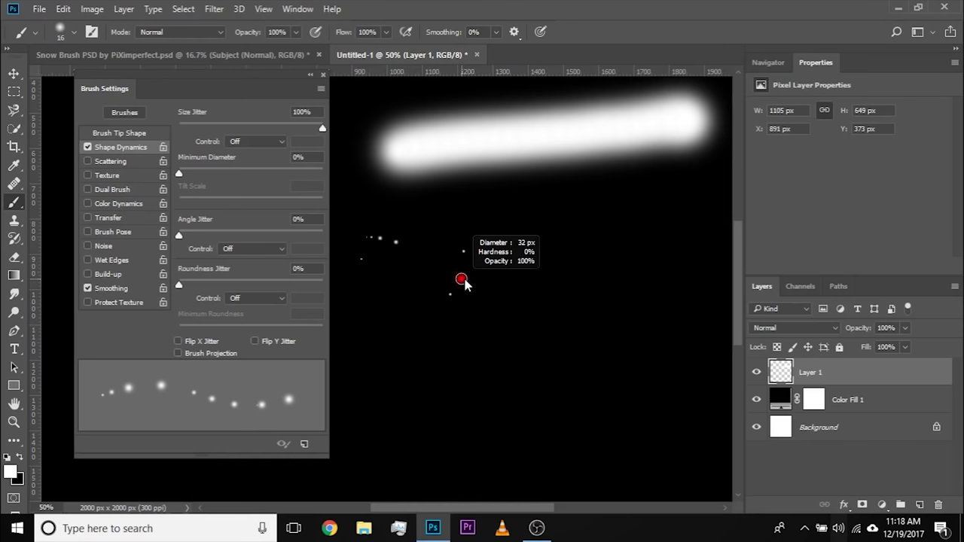
pyautogui.click(500, 245)
pyautogui.click(524, 313)
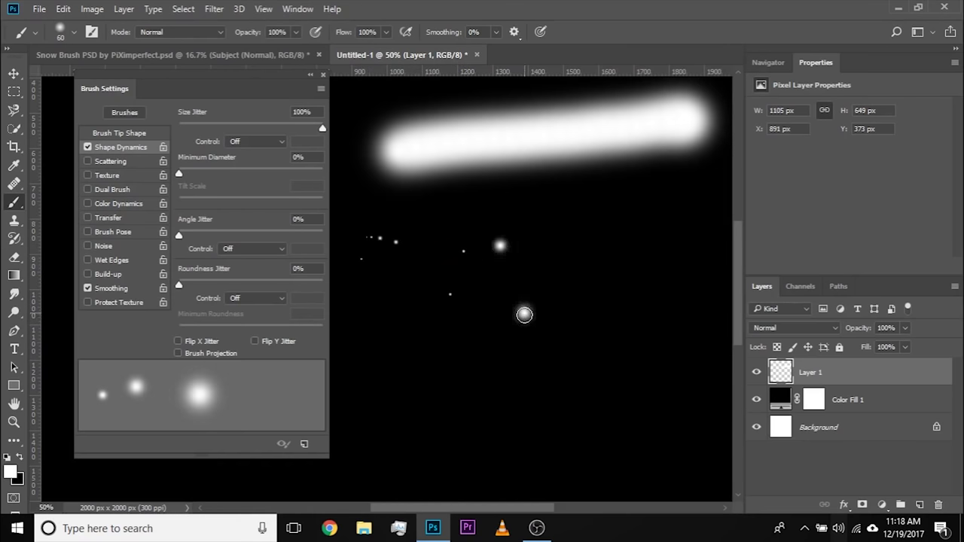
pyautogui.click(555, 367)
pyautogui.click(565, 221)
pyautogui.click(629, 286)
pyautogui.click(577, 318)
pyautogui.click(656, 338)
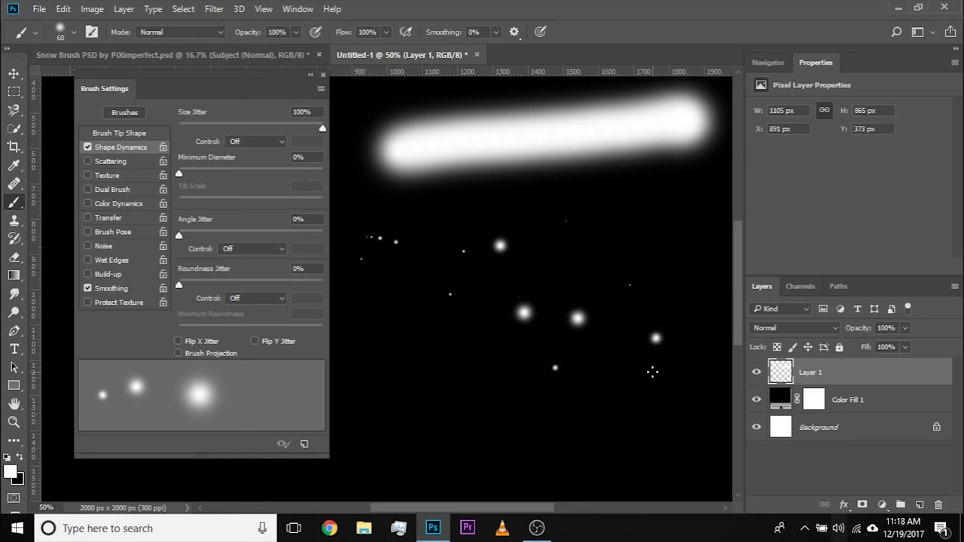
# Reduce the brush size to 20 px and raise its minimum diameter to 46%.
pyautogui.moveTo(322, 128)
pyautogui.mouseDown()
pyautogui.moveTo(296, 128)
pyautogui.moveTo(341, 132)
pyautogui.mouseUp()
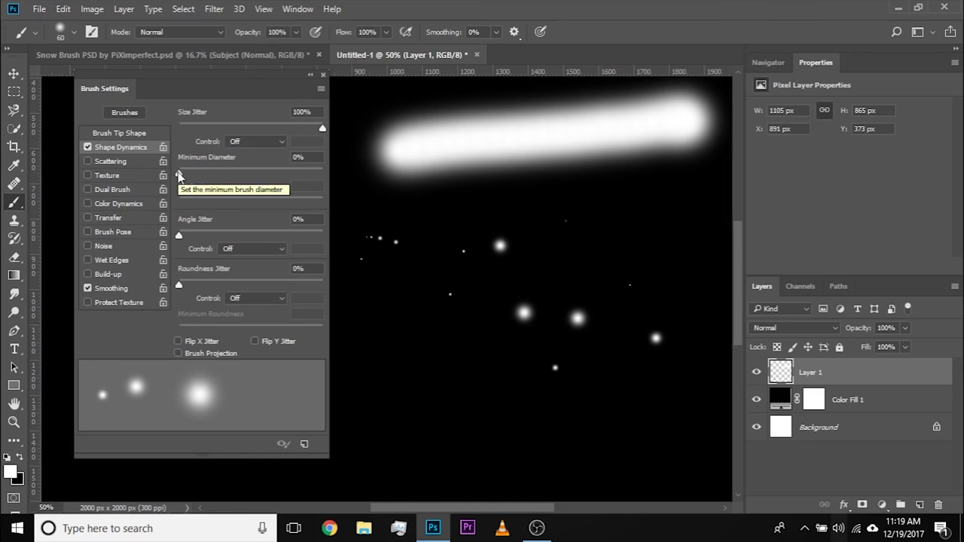
pyautogui.moveTo(482, 327)
pyautogui.mouseDown()
pyautogui.moveTo(458, 324)
pyautogui.moveTo(483, 329)
pyautogui.mouseUp()
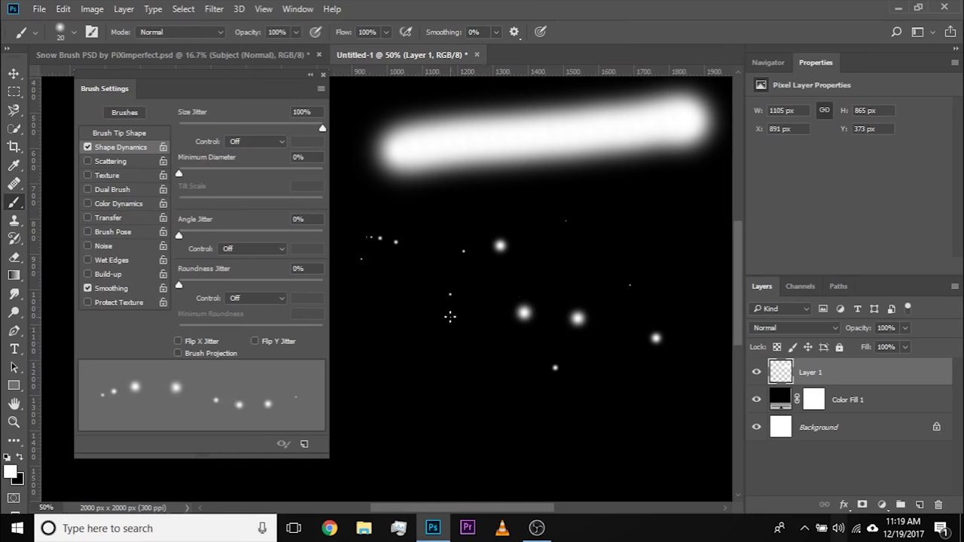
pyautogui.moveTo(181, 175)
pyautogui.mouseDown()
pyautogui.moveTo(261, 177)
pyautogui.moveTo(245, 185)
pyautogui.mouseUp()
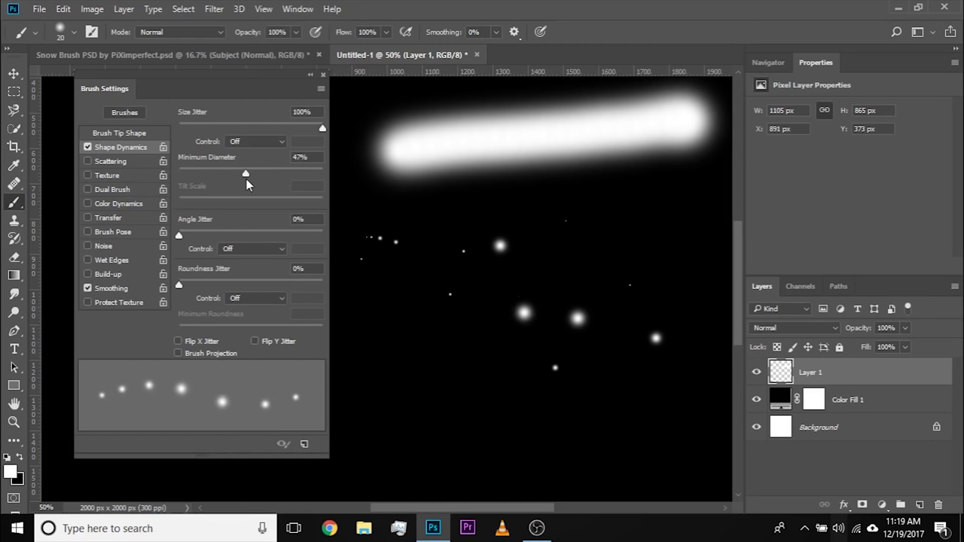
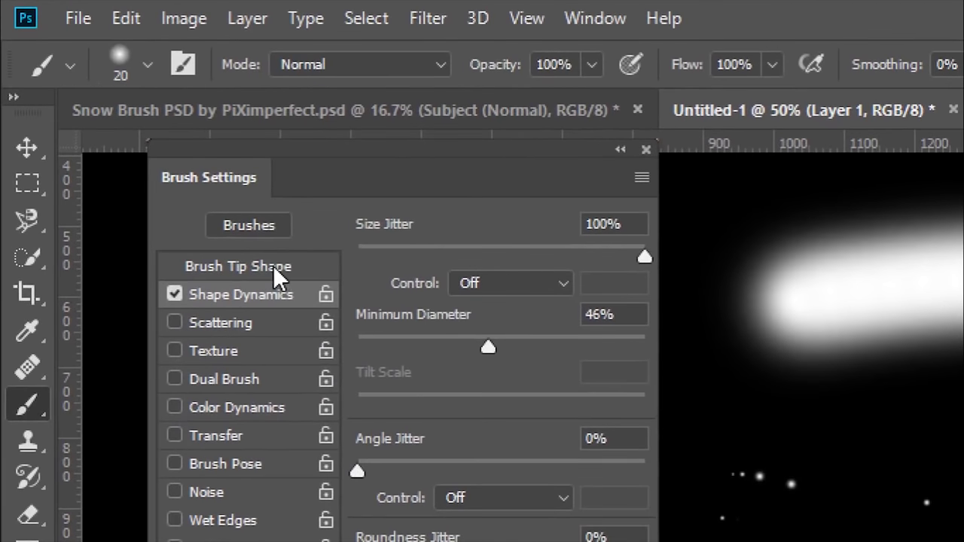
# Shape the brush tip into a tilted soft ellipse with 52% roundness, a -102° angle and 12% hardness.
pyautogui.click(138, 134)
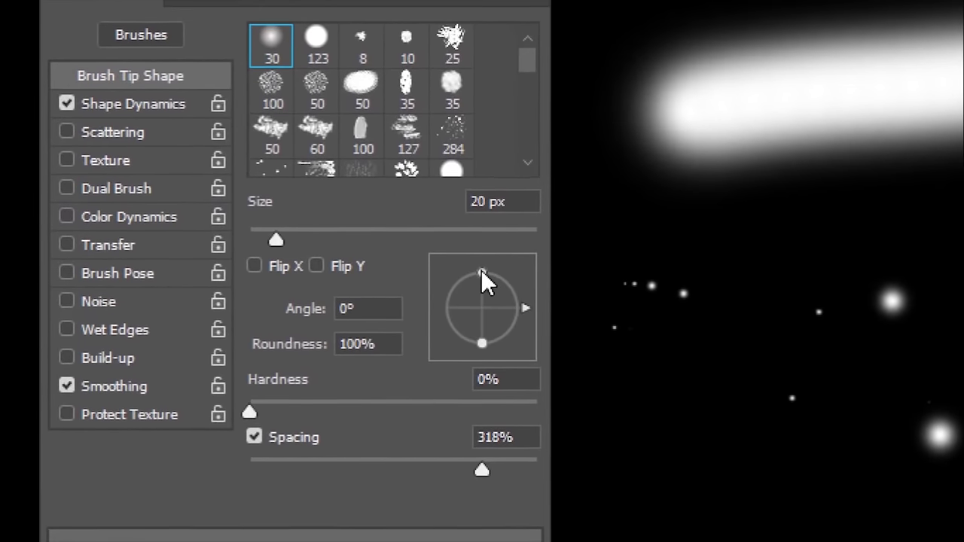
pyautogui.moveTo(464, 258); pyautogui.dragTo(466, 274)
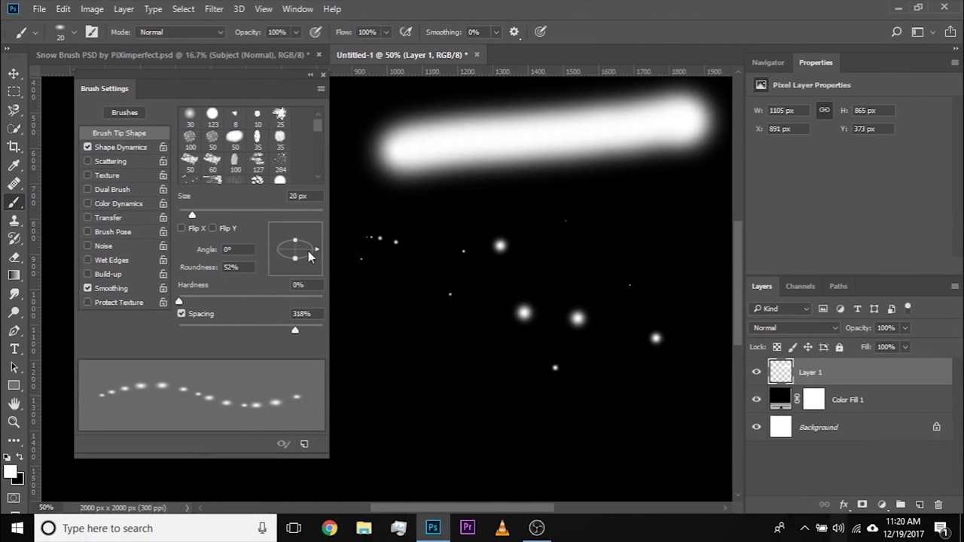
pyautogui.moveTo(316, 250); pyautogui.dragTo(297, 272)
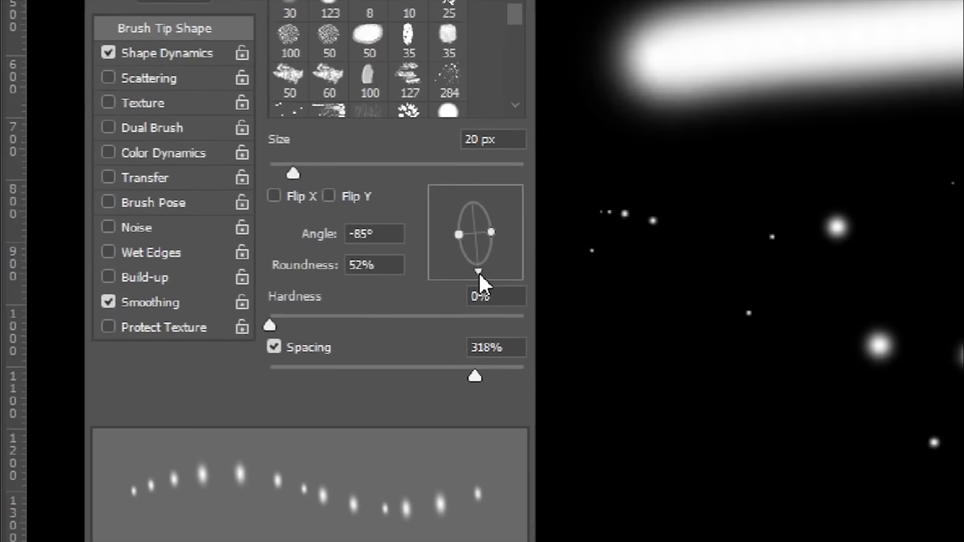
pyautogui.moveTo(478, 271)
pyautogui.mouseDown()
pyautogui.moveTo(465, 276)
pyautogui.moveTo(483, 271)
pyautogui.mouseUp()
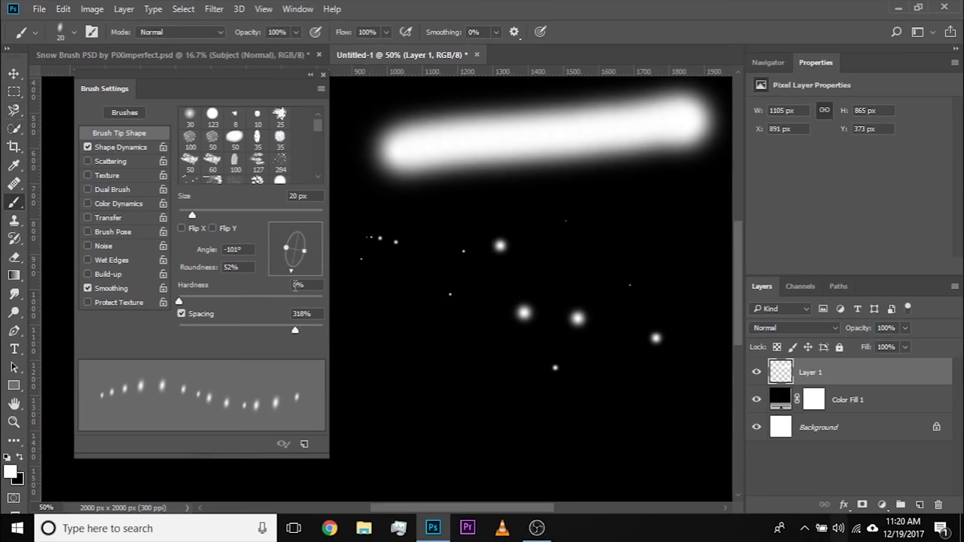
pyautogui.moveTo(287, 275)
pyautogui.mouseDown()
pyautogui.moveTo(299, 275)
pyautogui.moveTo(288, 280)
pyautogui.mouseUp()
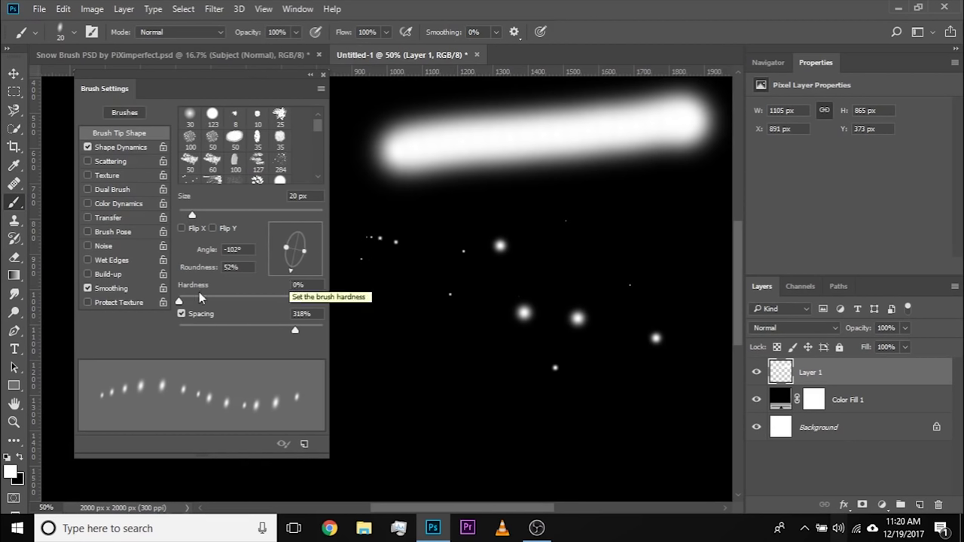
pyautogui.moveTo(181, 304)
pyautogui.mouseDown()
pyautogui.moveTo(233, 303)
pyautogui.moveTo(184, 301)
pyautogui.moveTo(197, 301)
pyautogui.mouseUp()
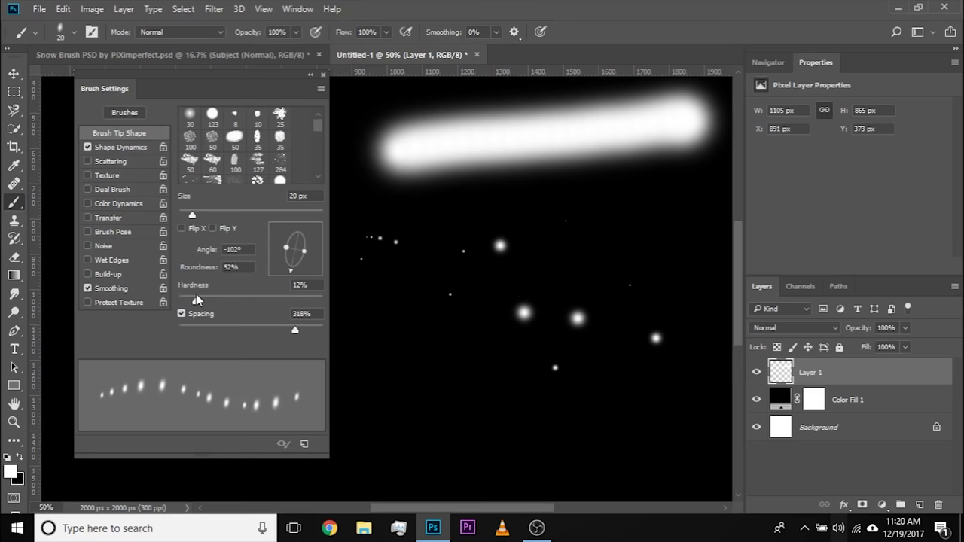
# Set the brush's angle jitter to 4% and enable Transfer with 61% opacity jitter.
pyautogui.click(118, 147)
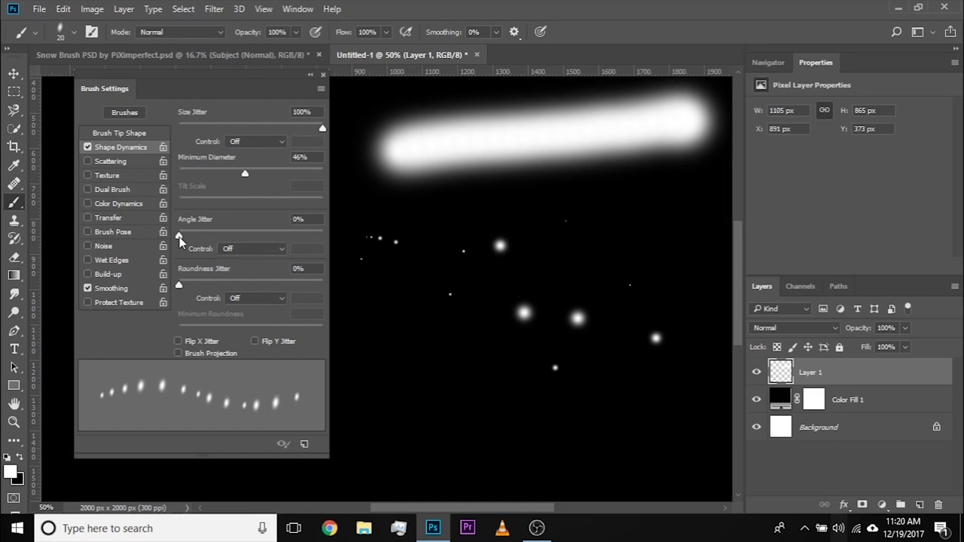
pyautogui.moveTo(186, 236); pyautogui.dragTo(325, 240)
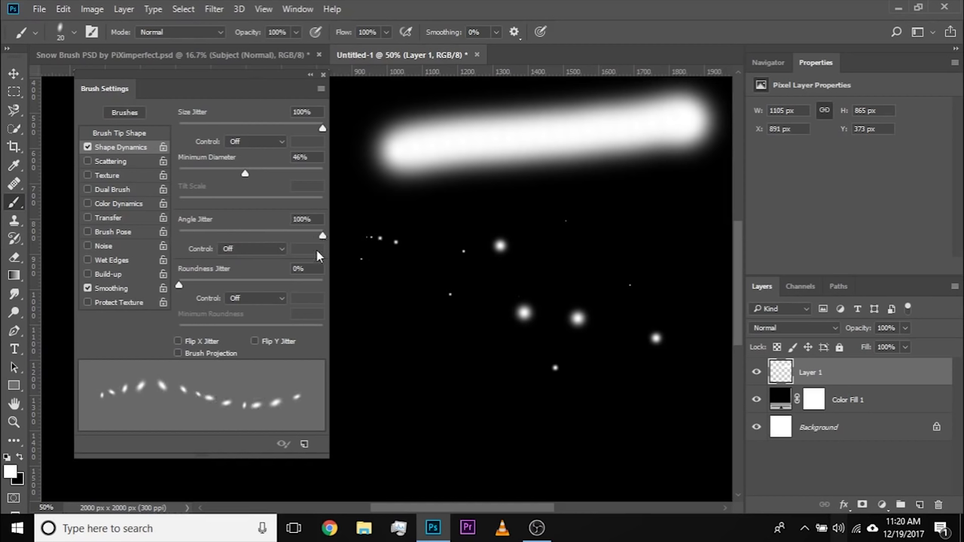
pyautogui.moveTo(321, 238); pyautogui.dragTo(241, 235)
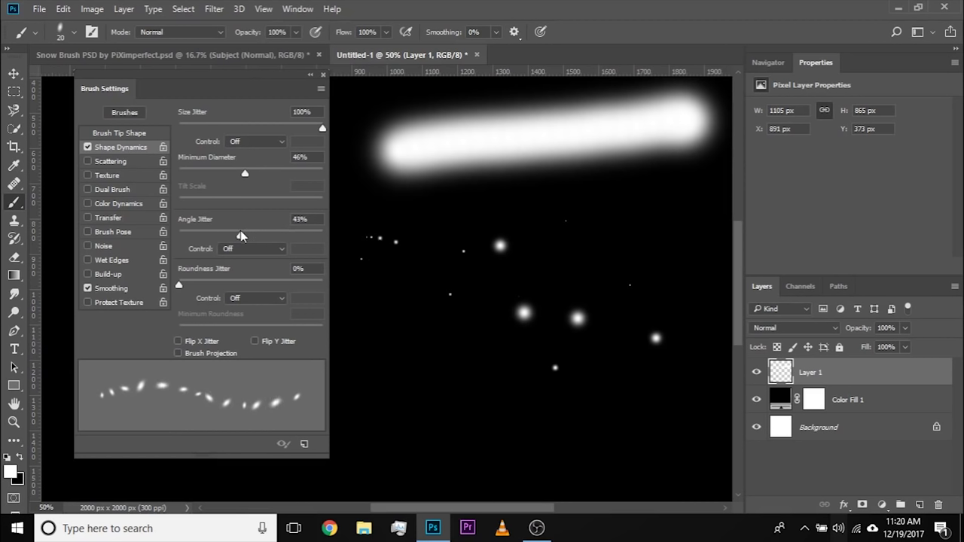
pyautogui.moveTo(240, 236); pyautogui.dragTo(183, 234)
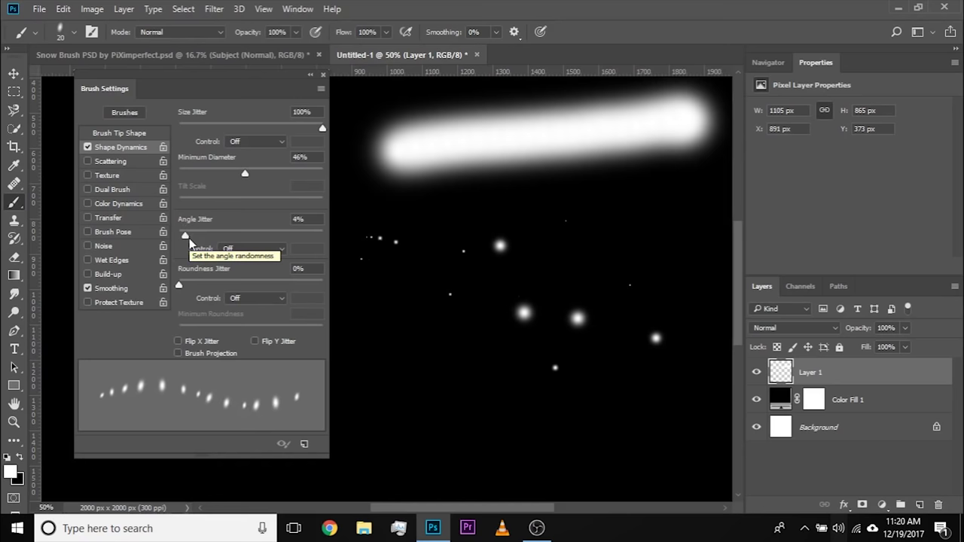
pyautogui.click(124, 218)
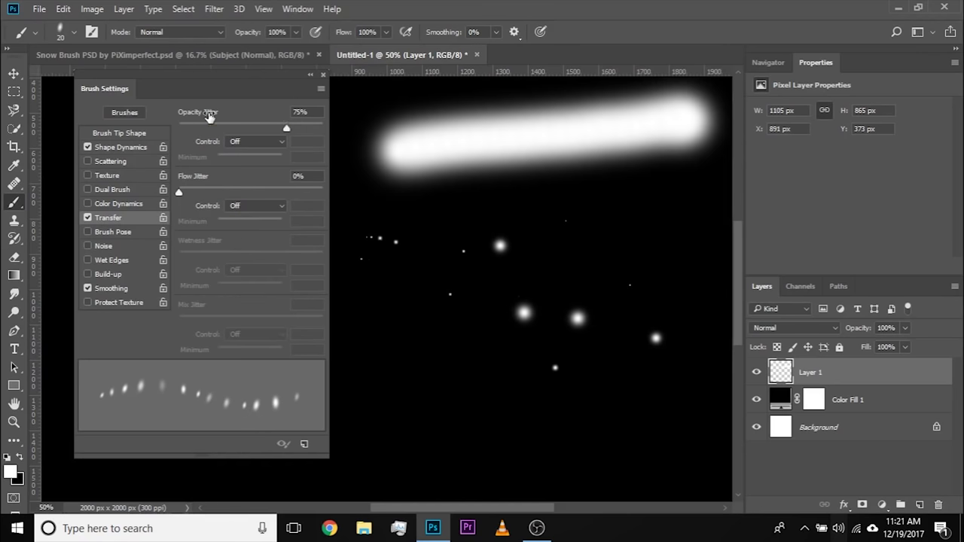
pyautogui.moveTo(286, 128); pyautogui.dragTo(266, 114)
# Enable Scattering at 667% with Both Axes off, and increase the brush tip's spacing to 445%.
pyautogui.click(120, 161)
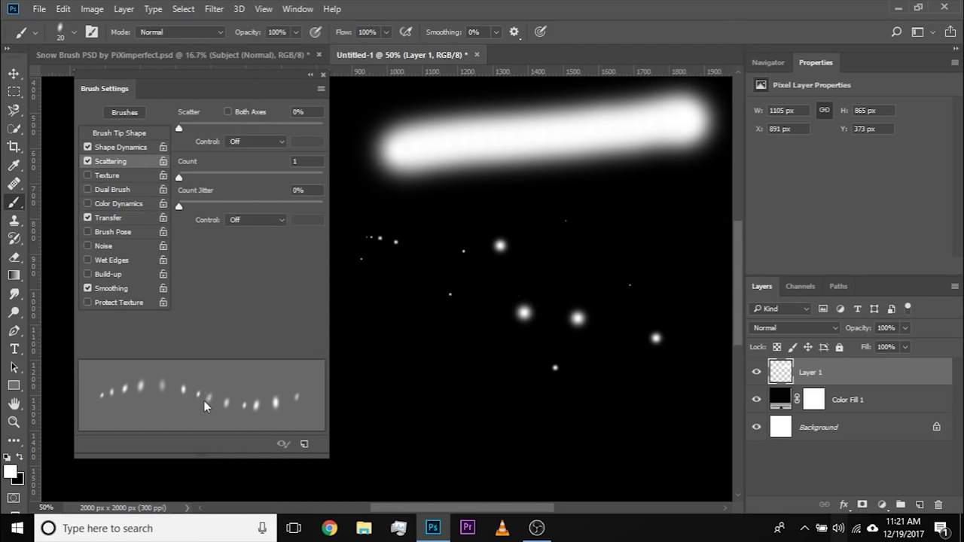
pyautogui.moveTo(183, 126); pyautogui.dragTo(256, 131)
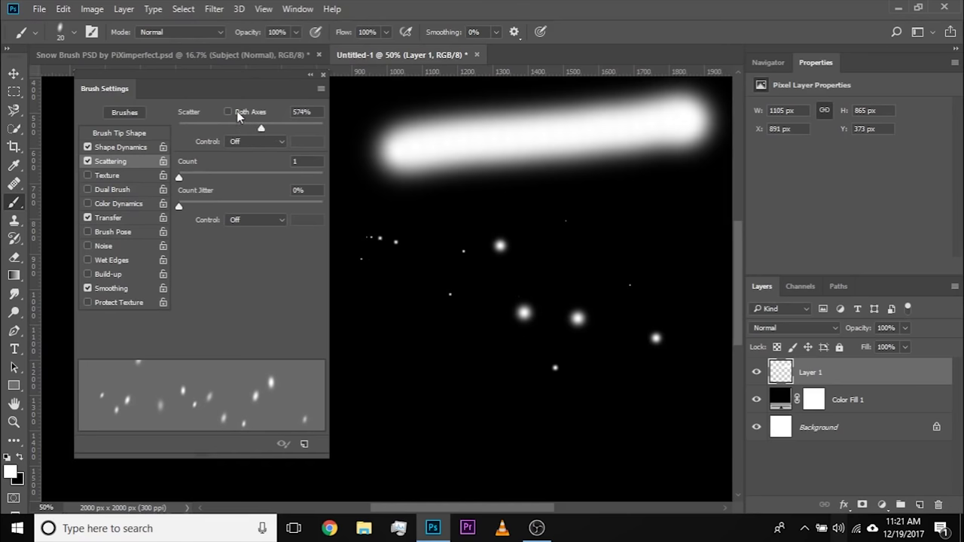
pyautogui.click(228, 113)
pyautogui.moveTo(261, 129)
pyautogui.mouseDown()
pyautogui.moveTo(285, 128)
pyautogui.moveTo(267, 128)
pyautogui.mouseUp()
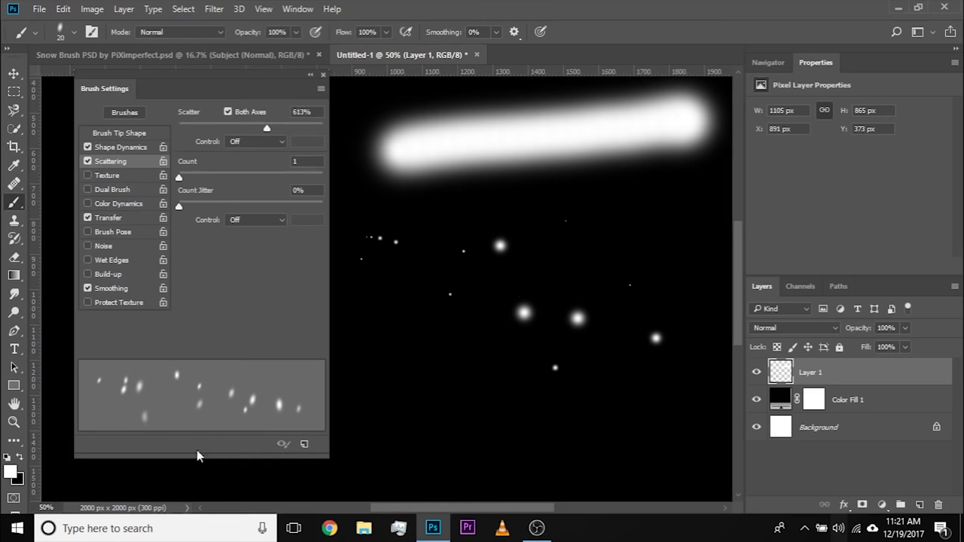
pyautogui.click(228, 111)
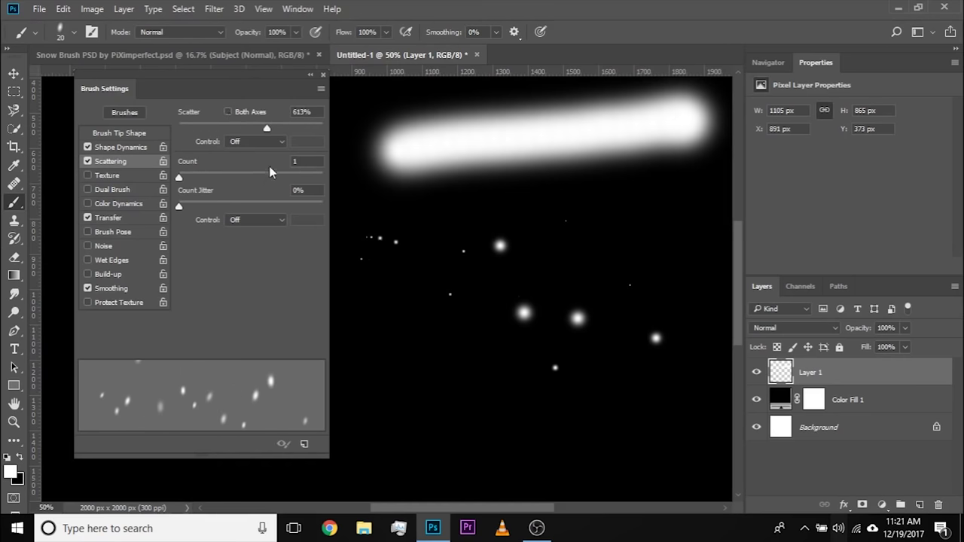
pyautogui.moveTo(267, 129); pyautogui.dragTo(276, 132)
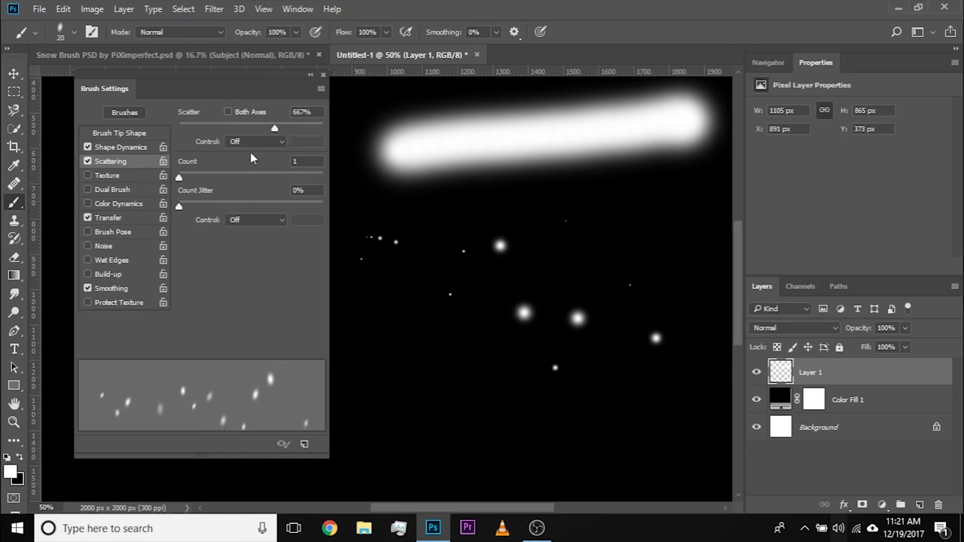
pyautogui.click(128, 133)
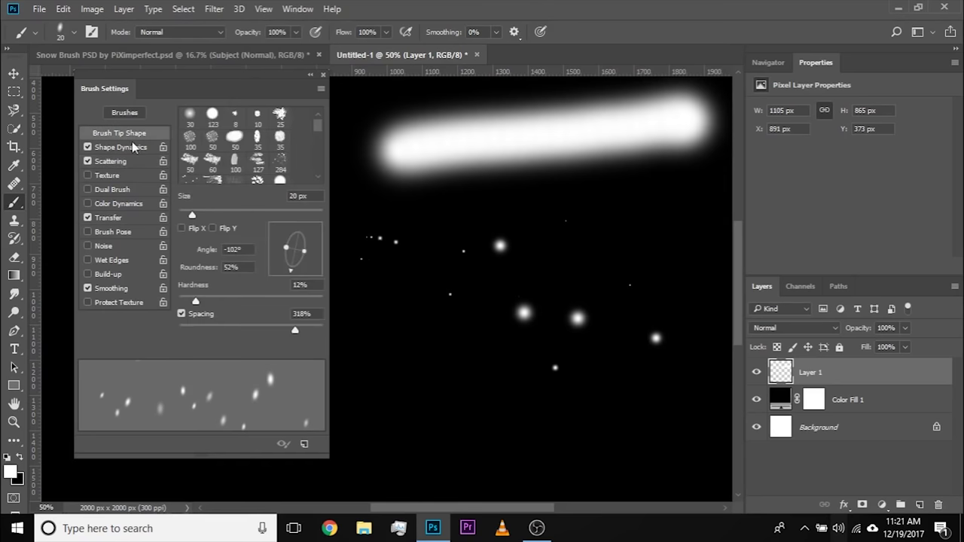
pyautogui.moveTo(295, 330)
pyautogui.mouseDown()
pyautogui.moveTo(313, 334)
pyautogui.moveTo(304, 334)
pyautogui.mouseUp()
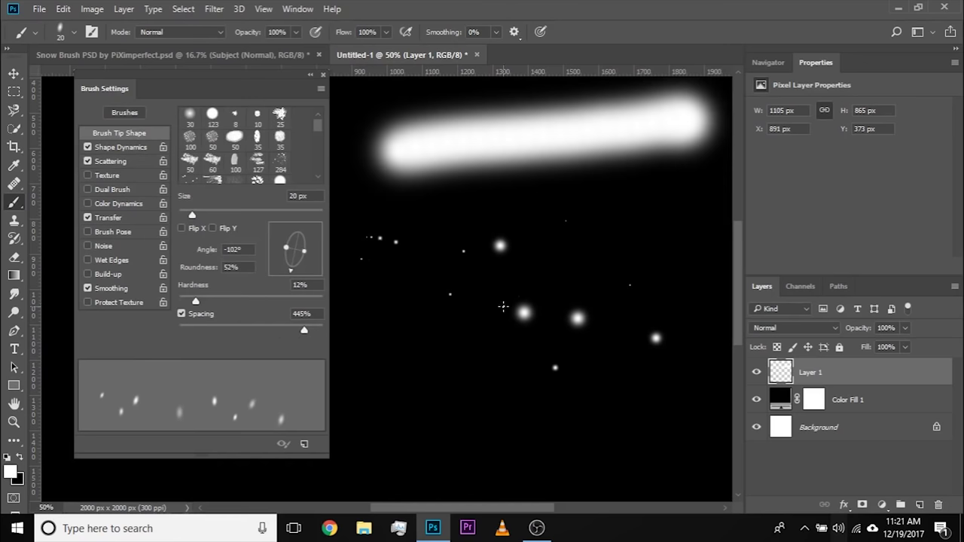
# Delete the layer holding the test strokes and add a new empty layer above the black color fill.
pyautogui.hotkey('ctrl', '-')
pyautogui.hotkey('ctrl', '+')
pyautogui.moveTo(892, 376); pyautogui.dragTo(937, 504)
pyautogui.click(919, 504)
# Enlarge the brush to 48 px and paint scattered snowflakes across the upper half of the black canvas.
pyautogui.moveTo(516, 208)
pyautogui.mouseDown()
pyautogui.moveTo(701, 381)
pyautogui.moveTo(661, 357)
pyautogui.moveTo(628, 318)
pyautogui.moveTo(572, 309)
pyautogui.mouseUp()
pyautogui.keyDown('alt'); pyautogui.rightClick(409, 264); pyautogui.keyUp('alt')
pyautogui.keyDown('alt'); pyautogui.rightClick(402, 255); pyautogui.keyUp('alt')
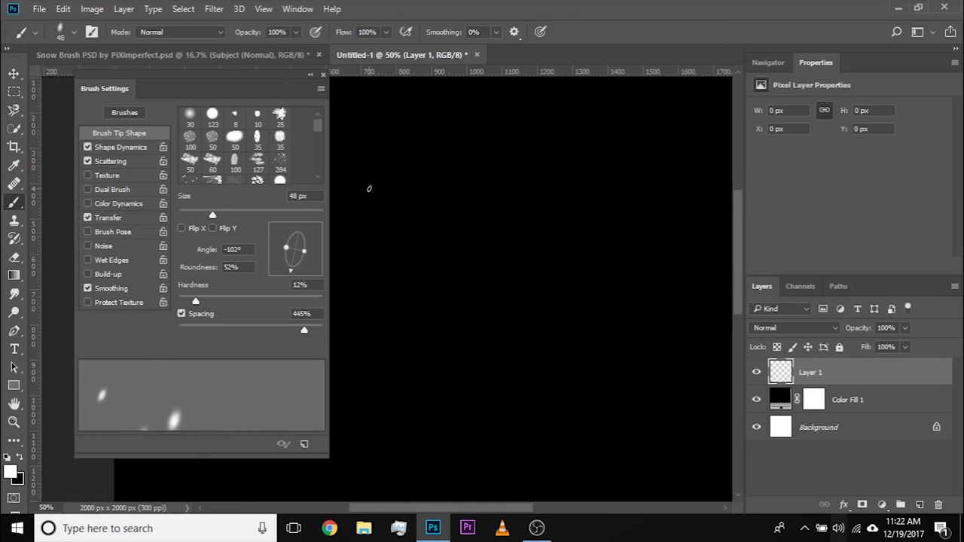
pyautogui.moveTo(378, 135)
pyautogui.mouseDown()
pyautogui.moveTo(600, 151)
pyautogui.moveTo(730, 180)
pyautogui.moveTo(688, 213)
pyautogui.moveTo(354, 239)
pyautogui.moveTo(340, 296)
pyautogui.moveTo(507, 322)
pyautogui.moveTo(653, 316)
pyautogui.moveTo(730, 368)
pyautogui.moveTo(443, 375)
pyautogui.moveTo(337, 393)
pyautogui.moveTo(353, 302)
pyautogui.moveTo(604, 281)
pyautogui.moveTo(565, 255)
pyautogui.moveTo(381, 260)
pyautogui.mouseUp()
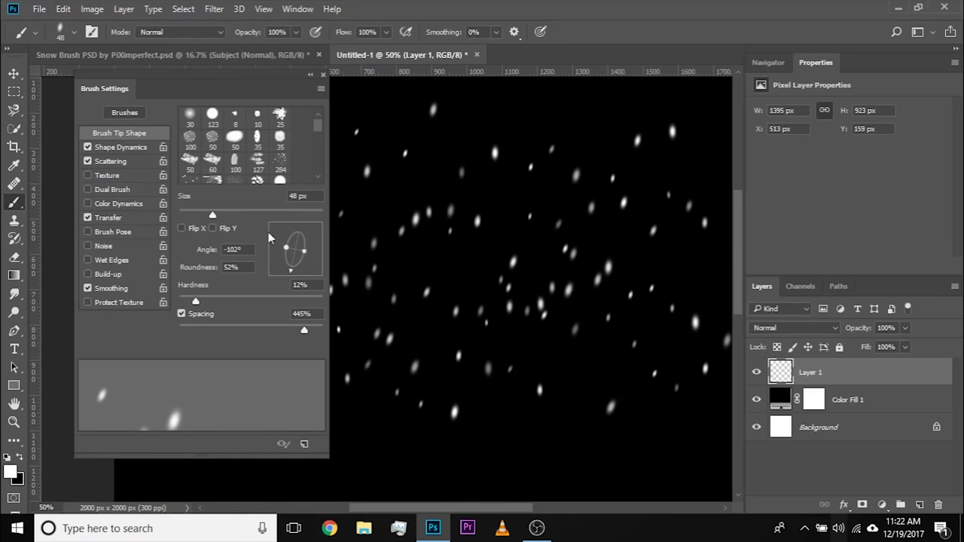
# Increase the brush's opacity jitter to 81% and paint scattered snowflakes across the lower part of the canvas.
pyautogui.click(119, 218)
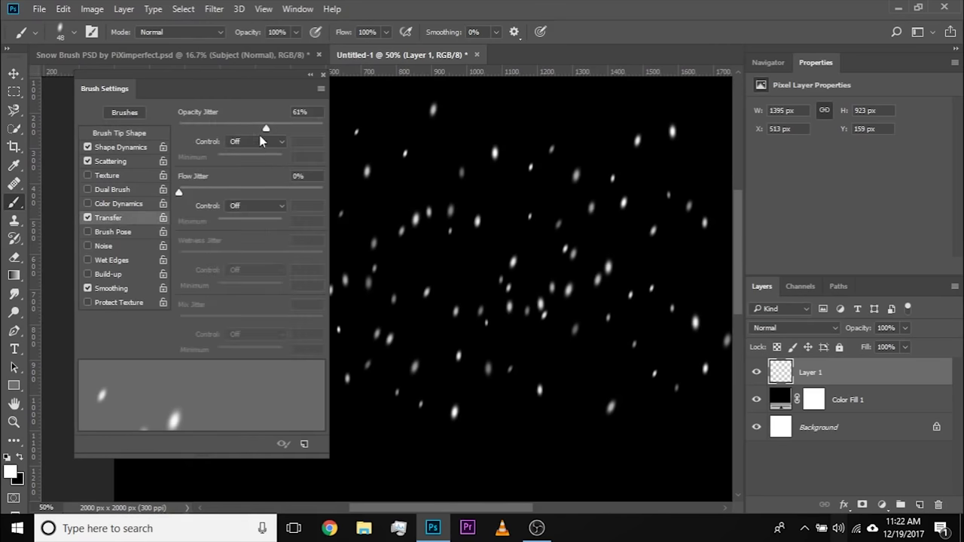
pyautogui.moveTo(336, 134); pyautogui.dragTo(295, 128)
pyautogui.click(440, 160)
pyautogui.moveTo(506, 161)
pyautogui.mouseDown()
pyautogui.moveTo(632, 184)
pyautogui.moveTo(533, 211)
pyautogui.moveTo(355, 234)
pyautogui.moveTo(416, 271)
pyautogui.moveTo(644, 314)
pyautogui.moveTo(511, 214)
pyautogui.moveTo(691, 424)
pyautogui.moveTo(379, 401)
pyautogui.moveTo(287, 410)
pyautogui.moveTo(667, 474)
pyautogui.mouseUp()
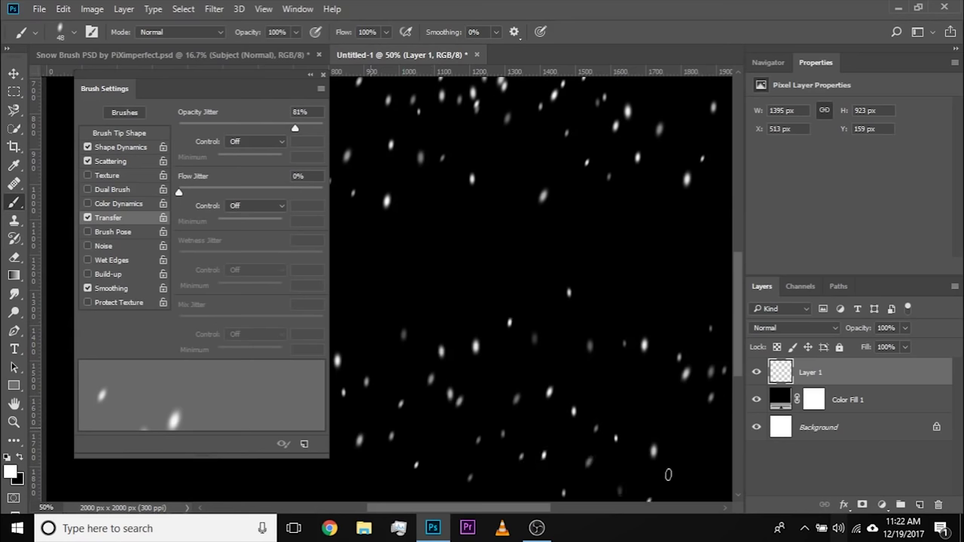
# Increase the brush tip's spacing to 612% and fill the empty middle band of the canvas with flakes.
pyautogui.click(128, 134)
pyautogui.moveTo(306, 330); pyautogui.dragTo(310, 329)
pyautogui.moveTo(455, 267)
pyautogui.mouseDown()
pyautogui.moveTo(702, 261)
pyautogui.moveTo(728, 271)
pyautogui.moveTo(437, 166)
pyautogui.moveTo(314, 230)
pyautogui.moveTo(641, 295)
pyautogui.moveTo(520, 286)
pyautogui.moveTo(482, 261)
pyautogui.mouseUp()
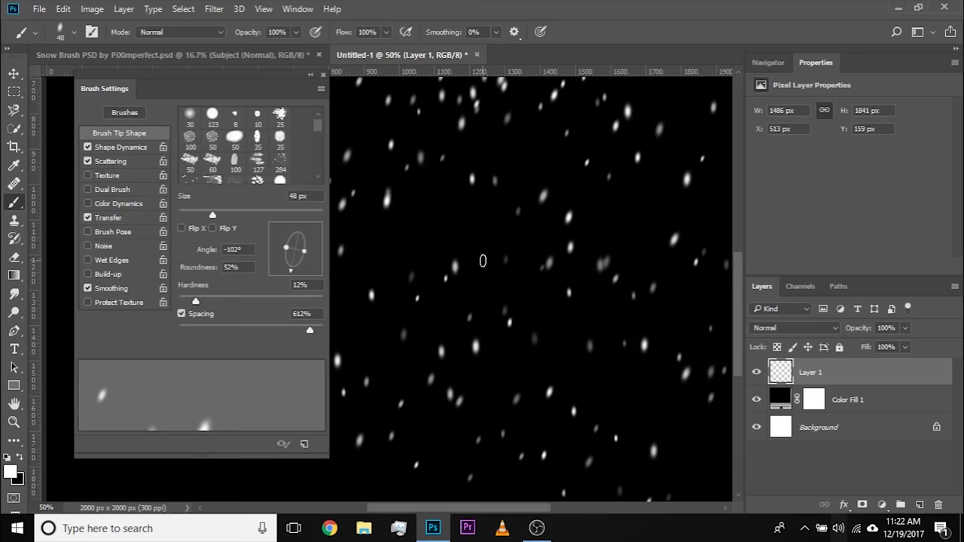
# Paint several larger, blurrier flakes over the middle of the snow and set the brush size to 52 px.
pyautogui.moveTo(444, 237)
pyautogui.mouseDown()
pyautogui.moveTo(544, 273)
pyautogui.moveTo(572, 371)
pyautogui.moveTo(571, 361)
pyautogui.mouseUp()
pyautogui.moveTo(557, 174)
pyautogui.mouseDown()
pyautogui.moveTo(505, 216)
pyautogui.moveTo(438, 309)
pyautogui.moveTo(646, 334)
pyautogui.mouseUp()
pyautogui.moveTo(585, 215); pyautogui.dragTo(535, 216)
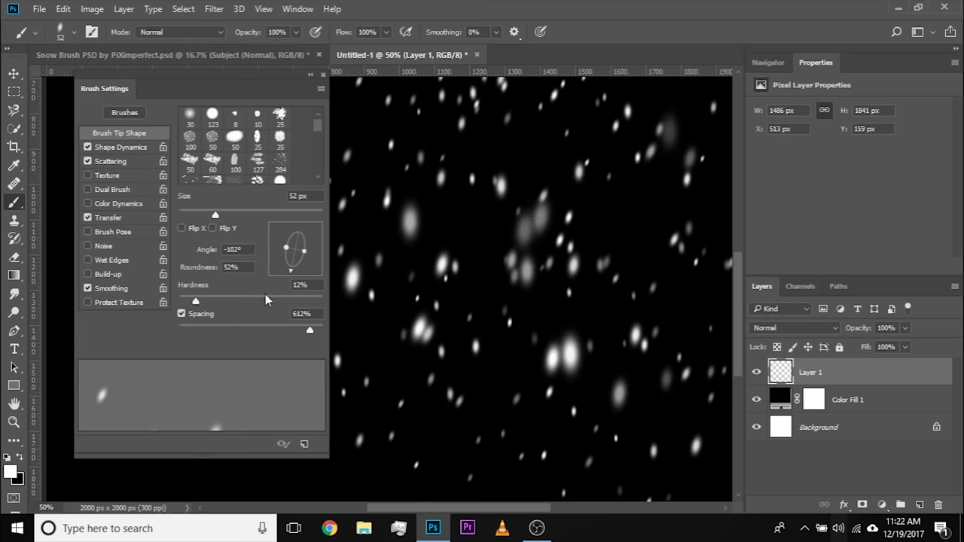
# Save the customized brush as a new preset named Snow Brush Final with its tool settings included.
pyautogui.click(74, 33)
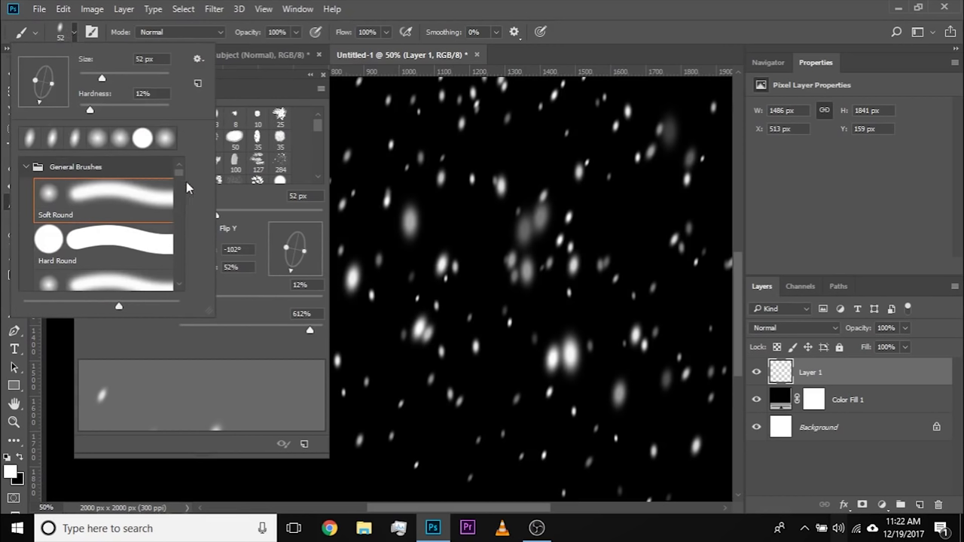
pyautogui.click(75, 42)
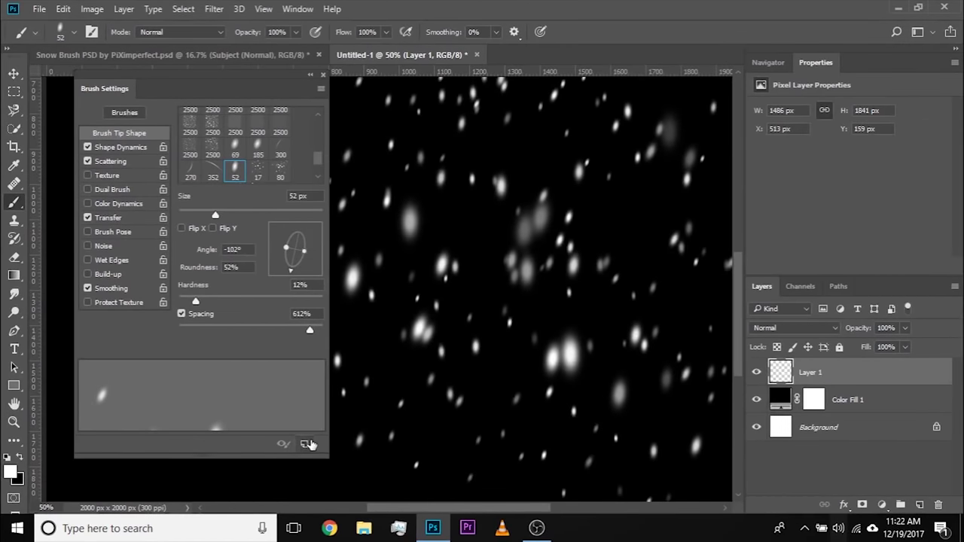
pyautogui.click(308, 444)
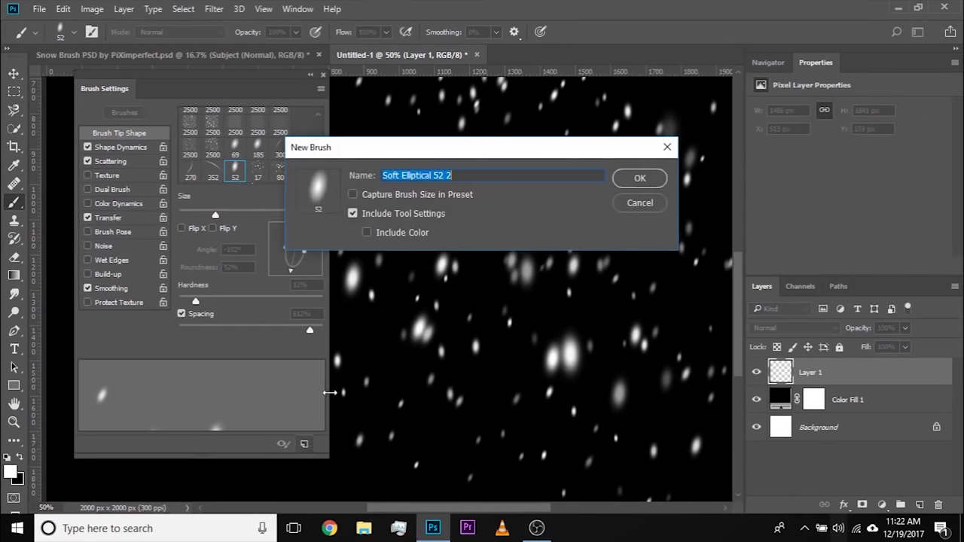
pyautogui.write('Snow Brush Final')
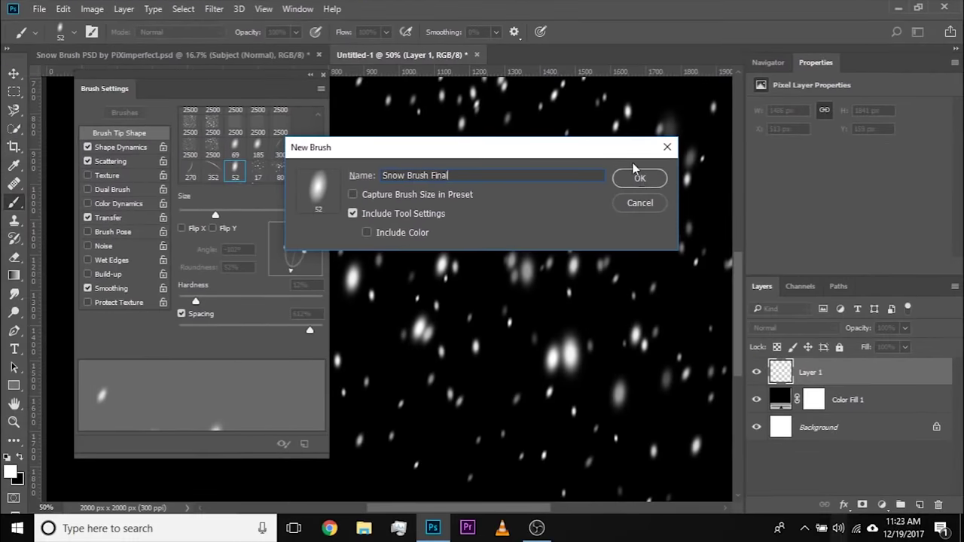
pyautogui.click(834, 224)
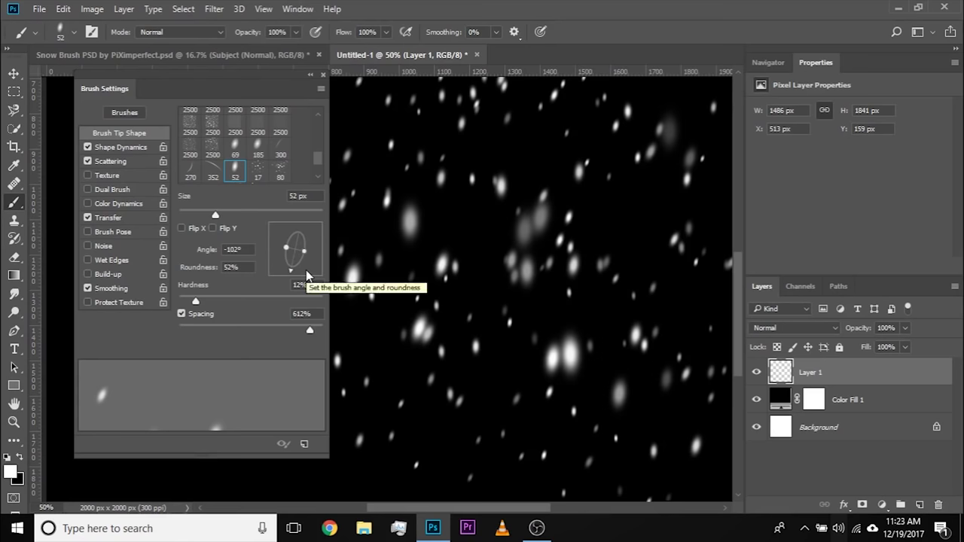
# Switch to the Snow Brush PSD by PiXimperfect.psd document and dock the brush settings beside the photo, clear of the woman.
pyautogui.click(229, 59)
pyautogui.moveTo(121, 96)
pyautogui.mouseDown()
pyautogui.moveTo(411, 128)
pyautogui.moveTo(550, 111)
pyautogui.moveTo(742, 130)
pyautogui.mouseUp()
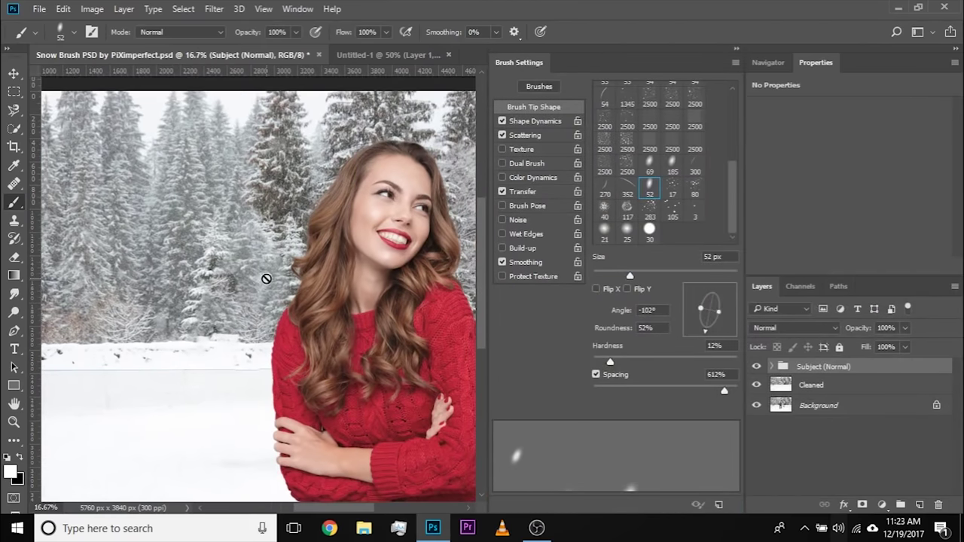
pyautogui.hotkey('ctrl', '-')
pyautogui.hotkey('ctrl', '-')
pyautogui.hotkey('ctrl', '+')
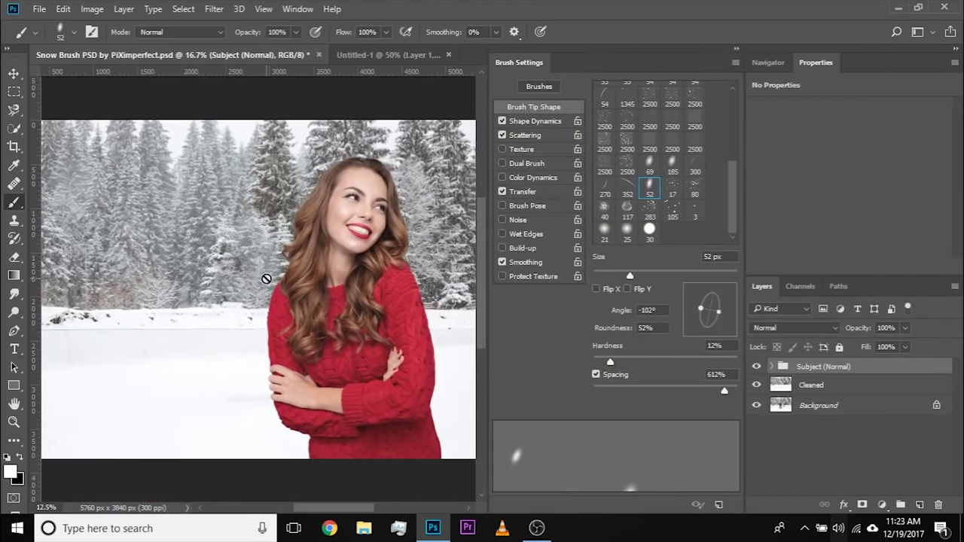
# Check the layer structure by hiding and reshowing the Subject (Normal) group over the Cleaned background.
pyautogui.click(762, 387)
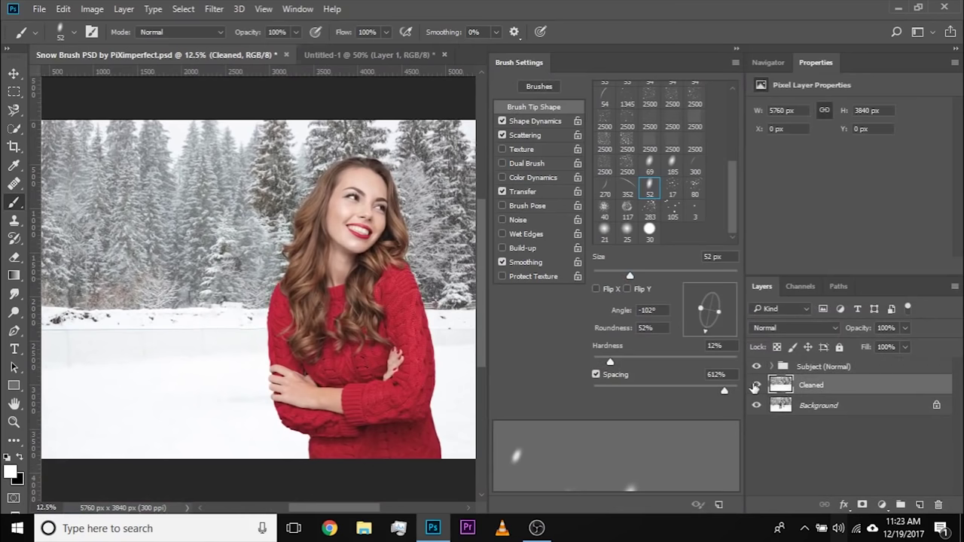
pyautogui.click(792, 369)
pyautogui.click(757, 366)
pyautogui.click(757, 366)
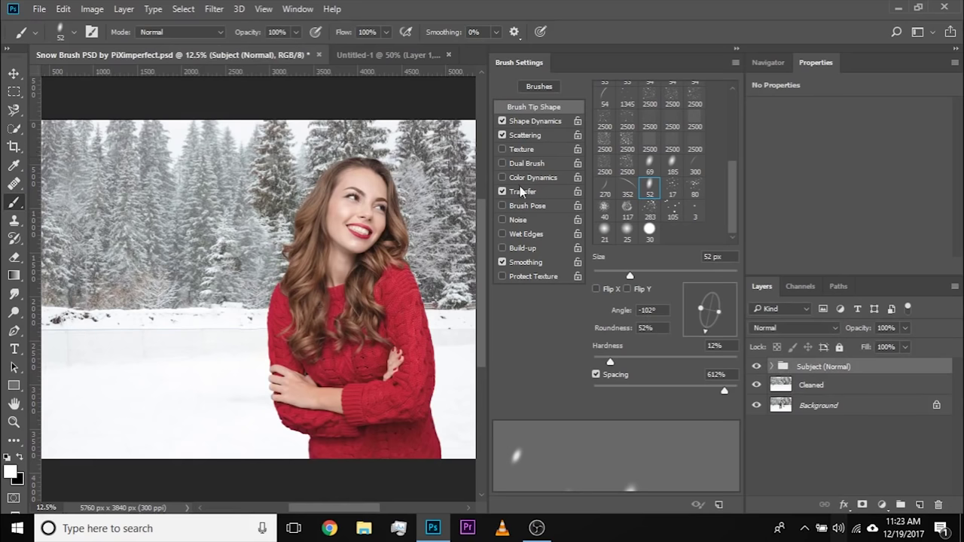
# Create a new layer directly above Cleaned and name it Snow Behind.
pyautogui.click(914, 387)
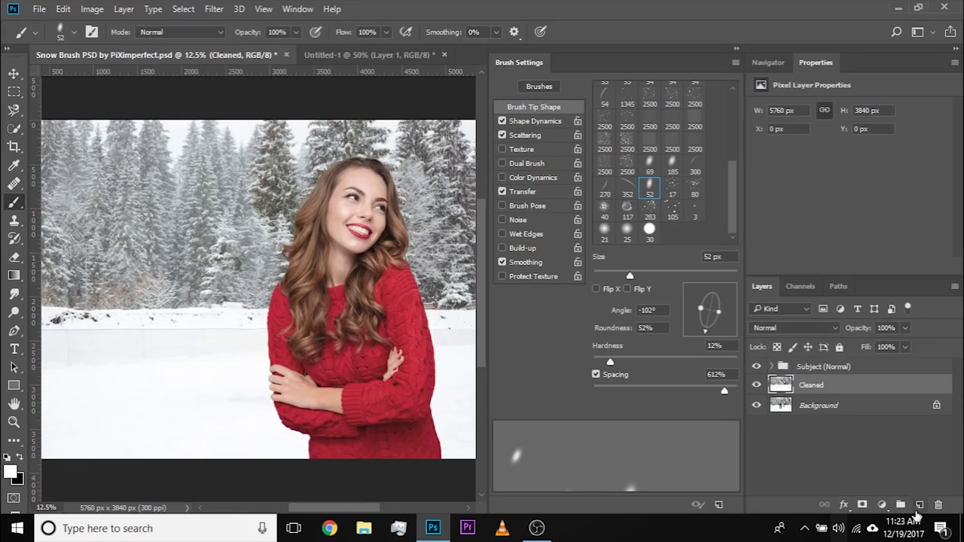
pyautogui.click(918, 505)
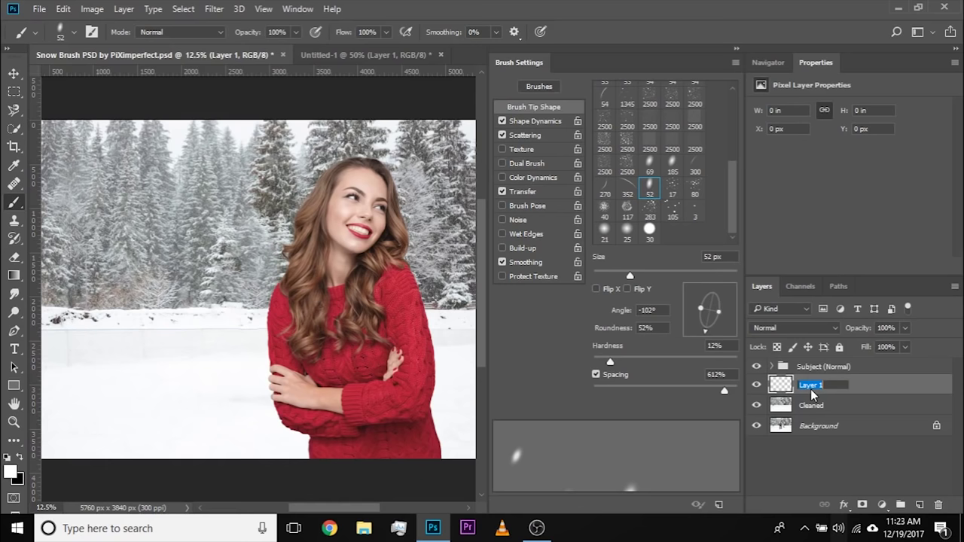
pyautogui.write('Snow Behind')
pyautogui.press('Return')
# Paint small distant flakes with a 100 px brush over the trees on both sides of the woman on Snow Behind.
pyautogui.moveTo(276, 244); pyautogui.dragTo(344, 280)
pyautogui.moveTo(105, 231); pyautogui.dragTo(119, 229)
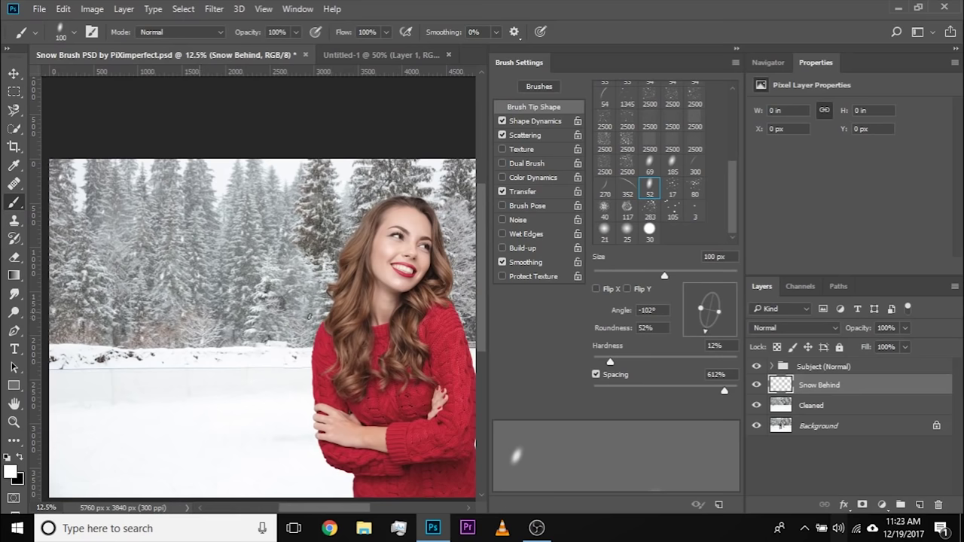
pyautogui.moveTo(340, 210); pyautogui.dragTo(133, 244)
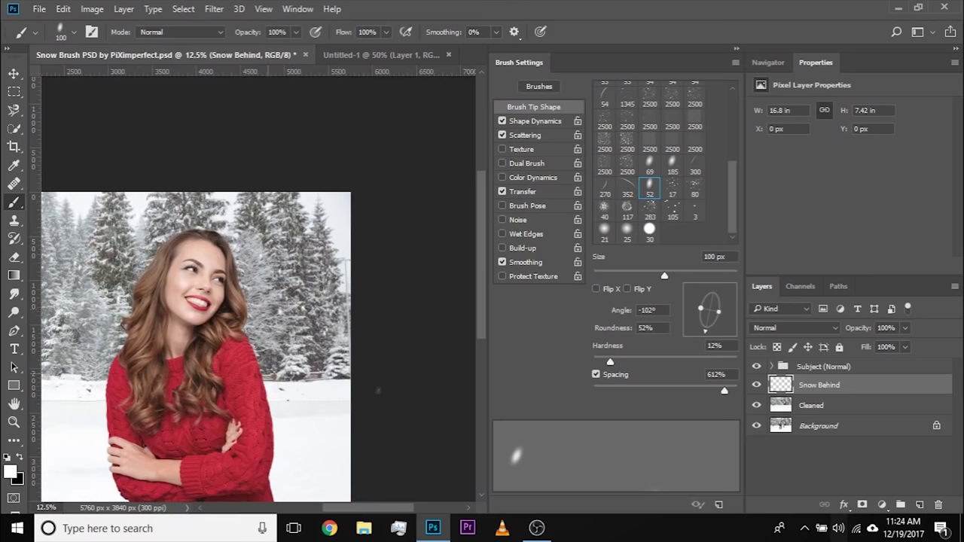
pyautogui.press('g')
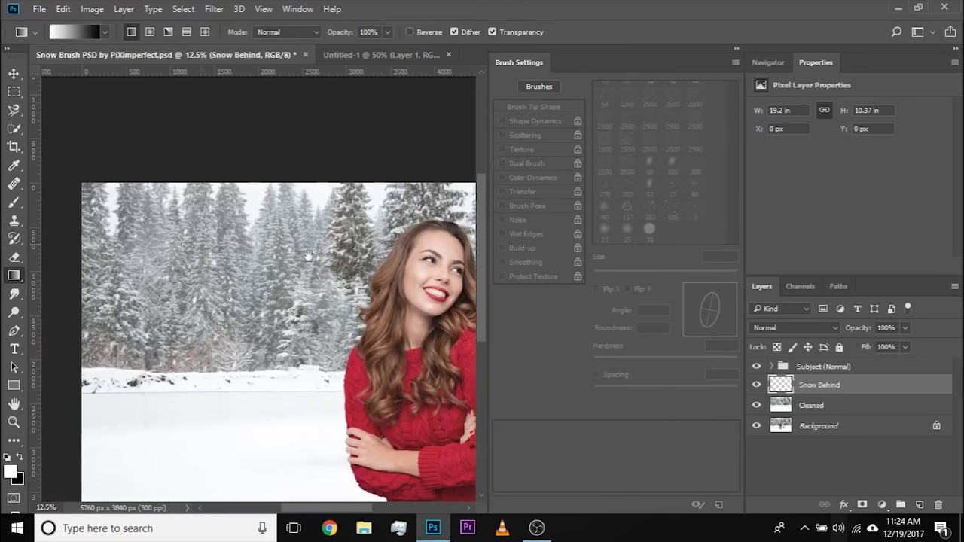
pyautogui.moveTo(309, 256); pyautogui.dragTo(270, 251)
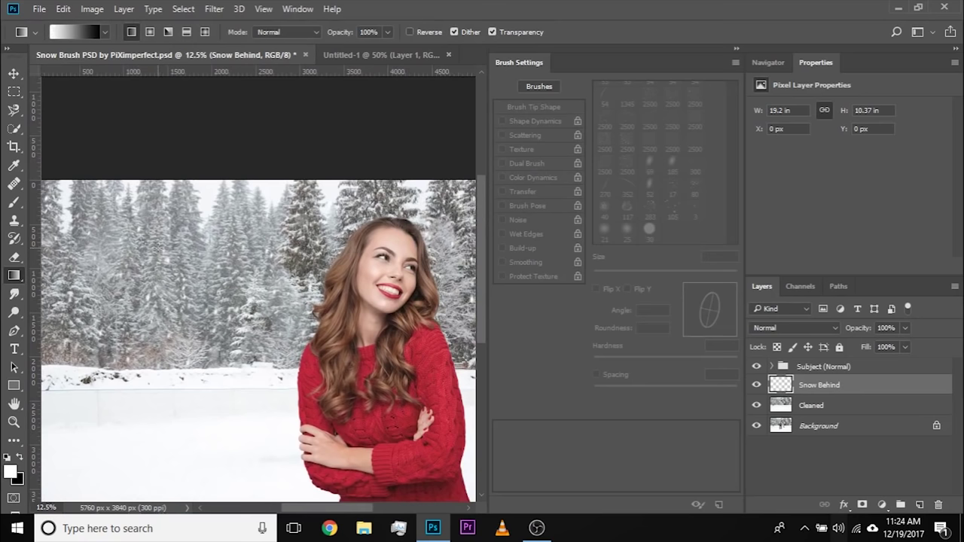
pyautogui.press('b')
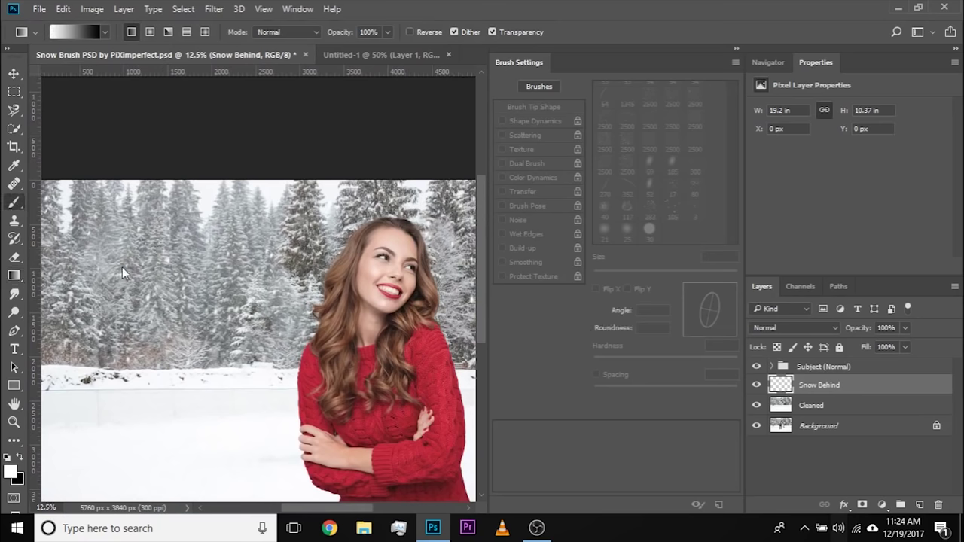
# Set the brush size to 212 px and paint medium flakes over the trees on both sides of the woman.
pyautogui.moveTo(121, 266); pyautogui.dragTo(181, 273)
pyautogui.keyDown('alt'); pyautogui.rightClick(181, 274); pyautogui.keyUp('alt')
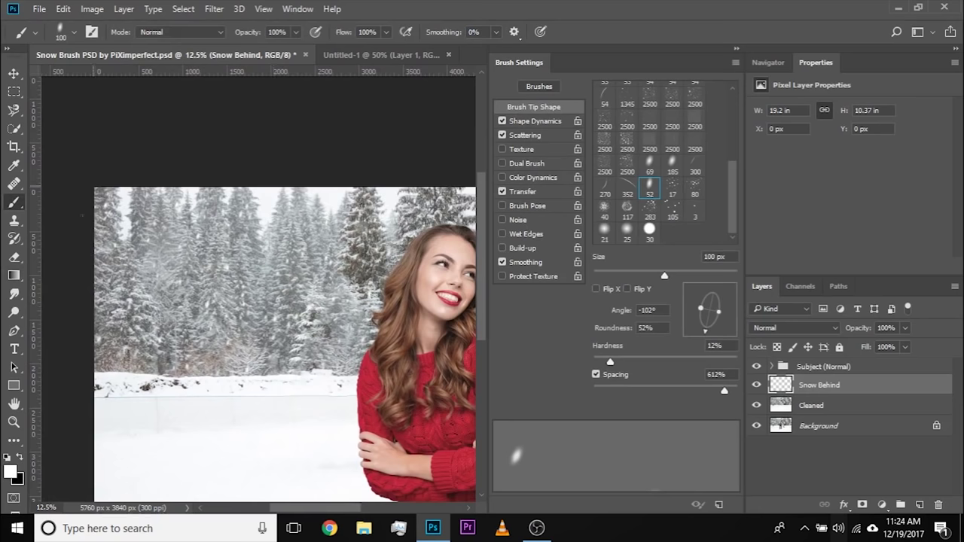
pyautogui.moveTo(363, 320); pyautogui.dragTo(129, 317)
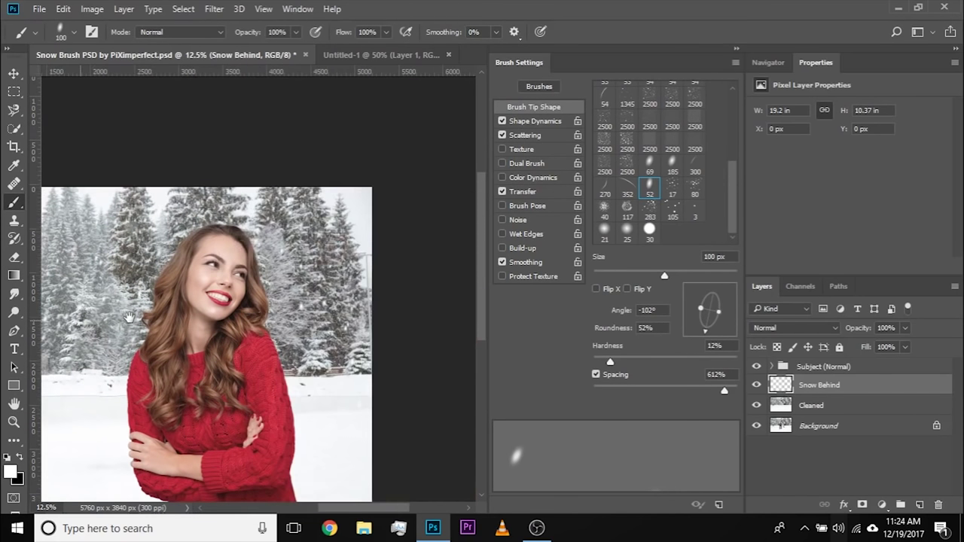
pyautogui.moveTo(149, 295); pyautogui.dragTo(375, 290)
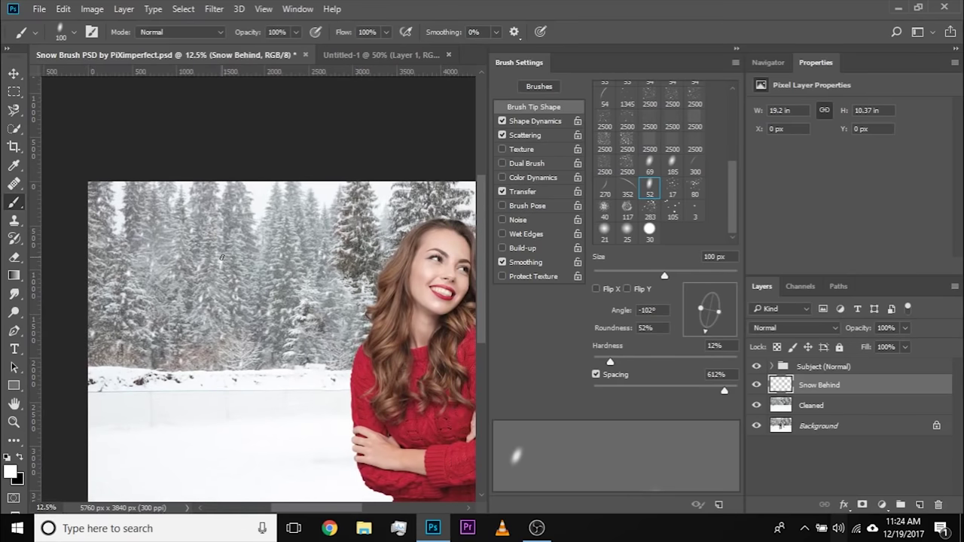
pyautogui.keyDown('alt'); pyautogui.rightClick(205, 265); pyautogui.keyUp('alt')
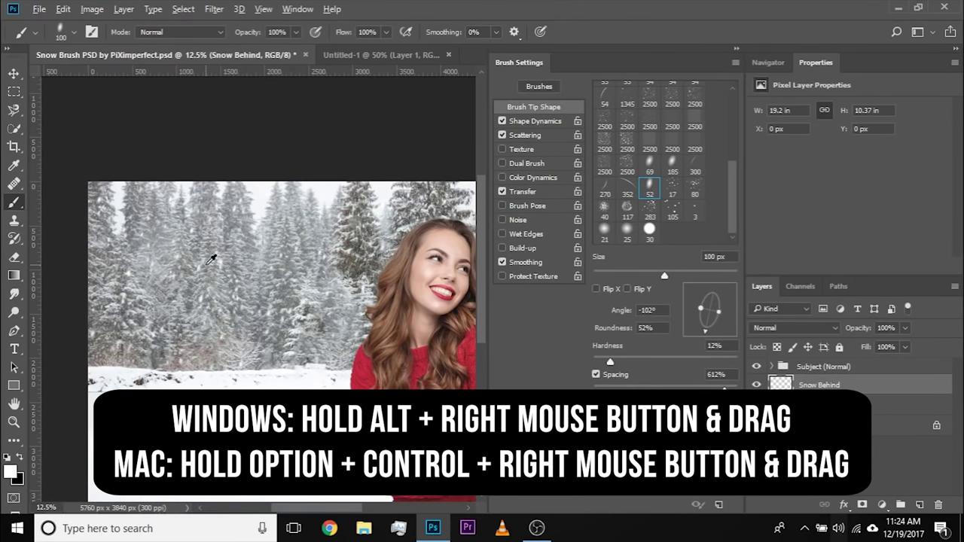
pyautogui.keyDown('alt'); pyautogui.rightClick(205, 265); pyautogui.keyUp('alt')
pyautogui.moveTo(213, 256); pyautogui.dragTo(165, 221)
pyautogui.keyDown('alt'); pyautogui.rightClick(162, 221); pyautogui.keyUp('alt')
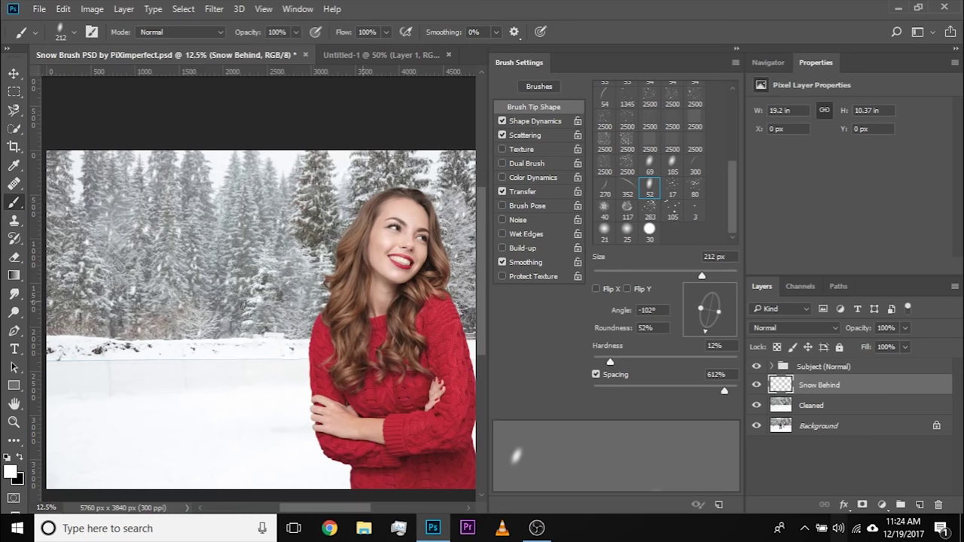
pyautogui.moveTo(274, 308); pyautogui.dragTo(131, 307)
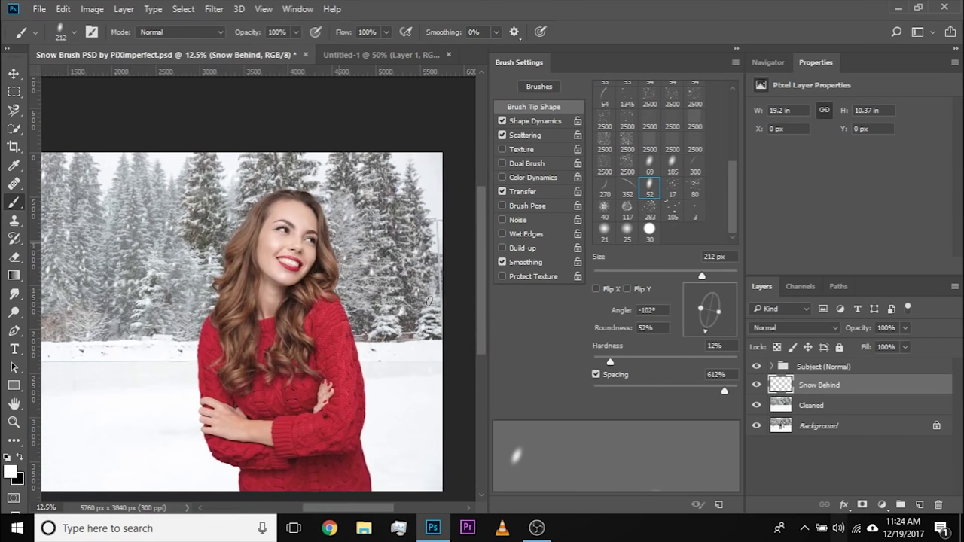
pyautogui.moveTo(161, 314); pyautogui.dragTo(339, 329)
# Enlarge the brush to 356 px and scatter bigger flakes across the whole tree background on Snow Behind.
pyautogui.moveTo(216, 274); pyautogui.dragTo(201, 272)
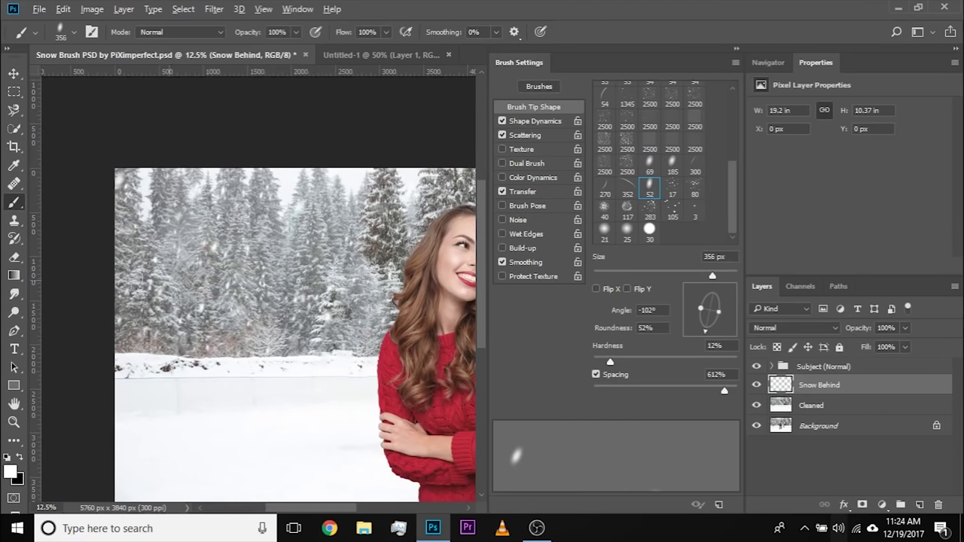
pyautogui.moveTo(361, 309); pyautogui.dragTo(169, 308)
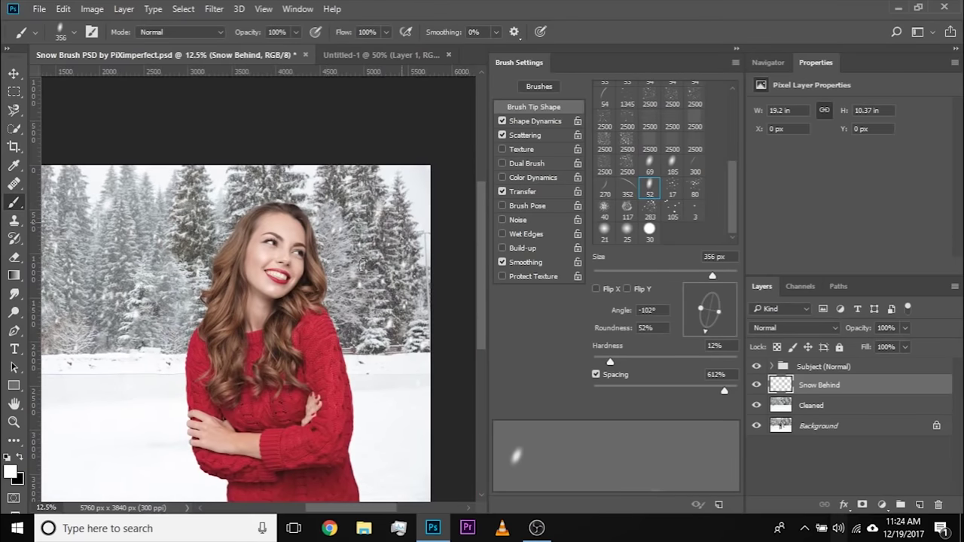
pyautogui.moveTo(298, 219); pyautogui.dragTo(368, 206)
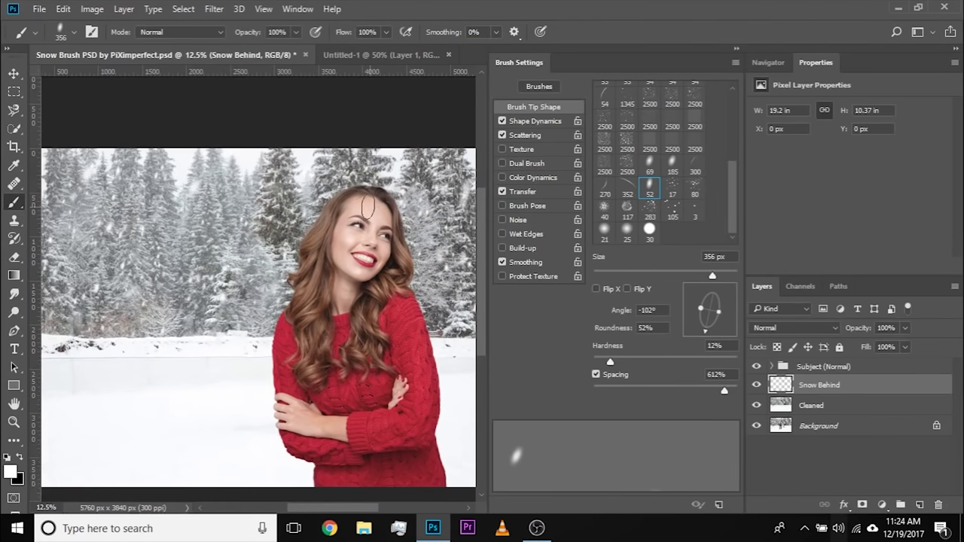
pyautogui.moveTo(338, 176); pyautogui.dragTo(406, 181)
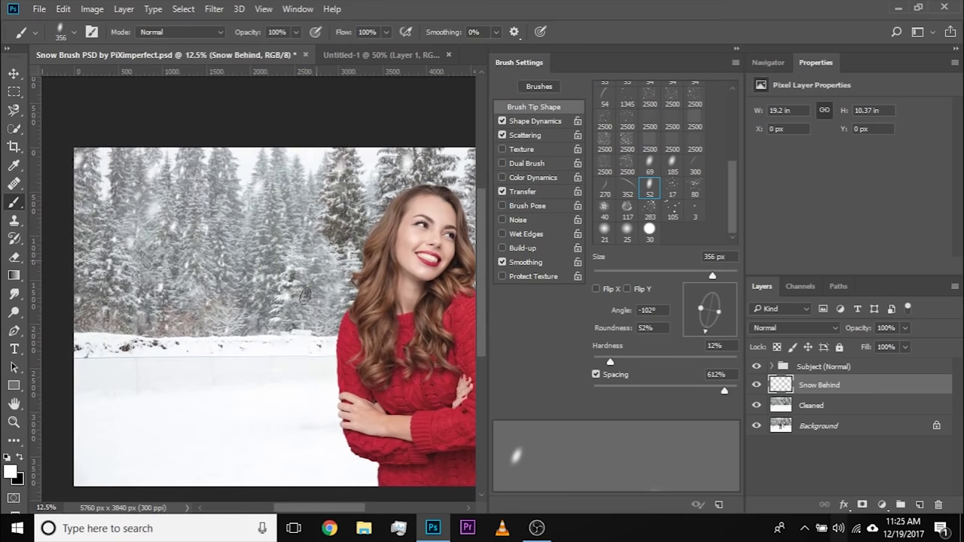
pyautogui.moveTo(253, 265)
pyautogui.mouseDown()
pyautogui.moveTo(214, 265)
pyautogui.moveTo(226, 272)
pyautogui.mouseUp()
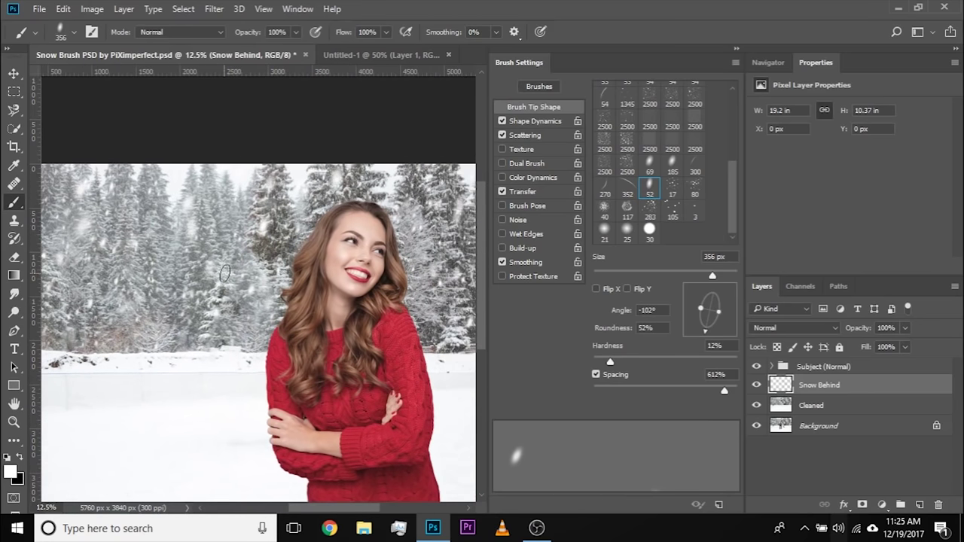
pyautogui.moveTo(103, 238); pyautogui.dragTo(163, 243)
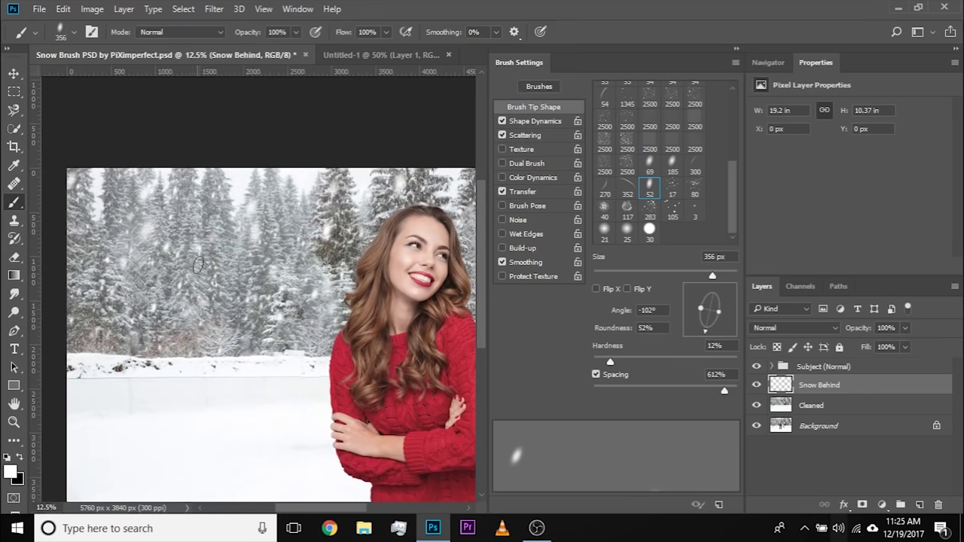
pyautogui.moveTo(225, 267); pyautogui.dragTo(212, 259)
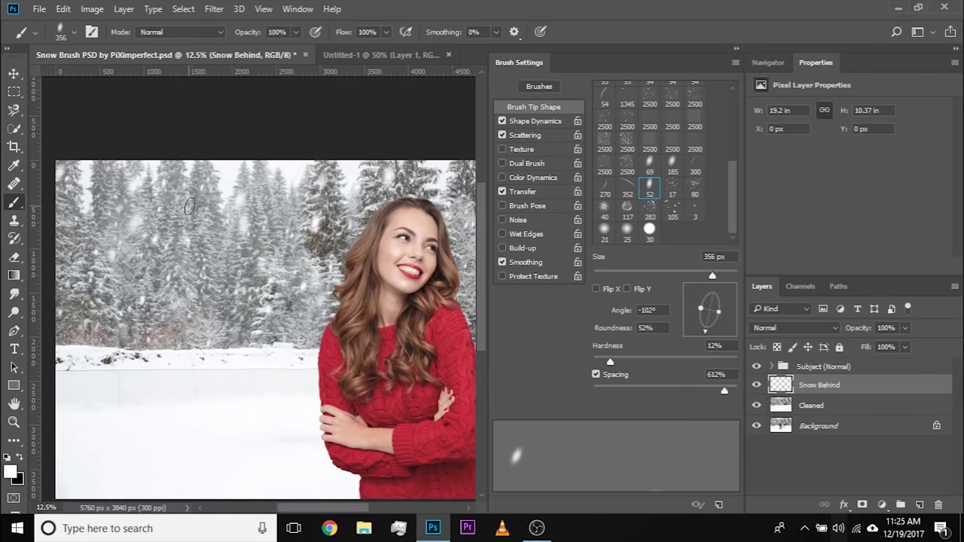
pyautogui.moveTo(217, 309); pyautogui.dragTo(223, 307)
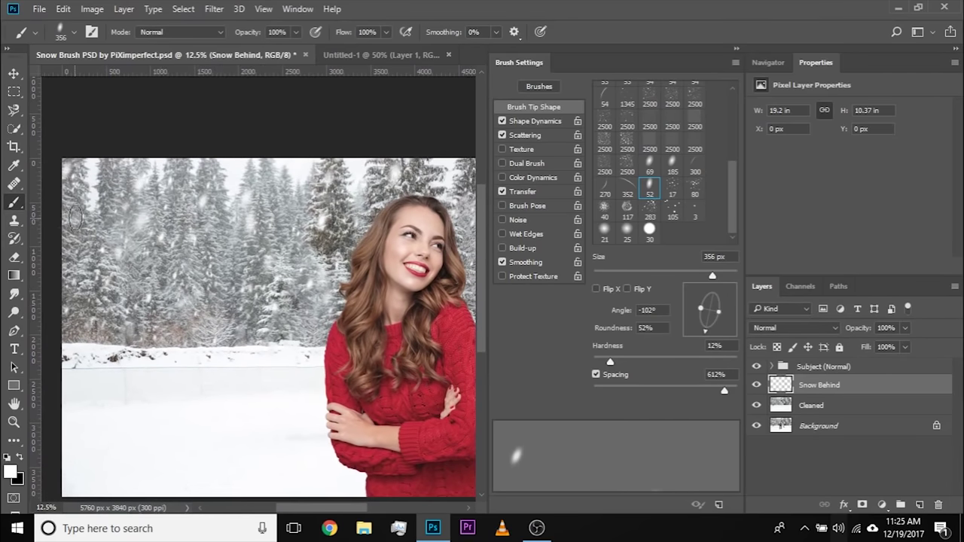
pyautogui.moveTo(379, 278); pyautogui.dragTo(251, 278)
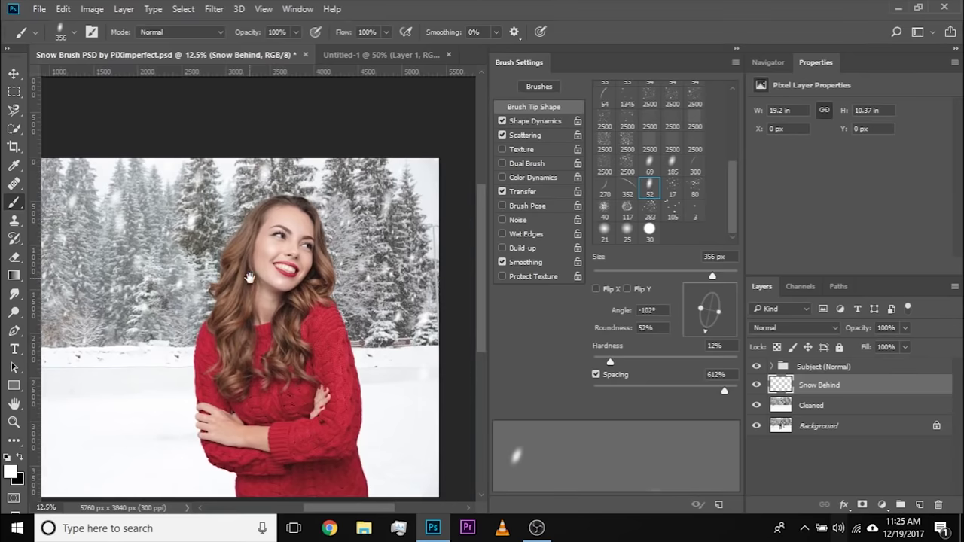
pyautogui.moveTo(340, 355)
pyautogui.mouseDown()
pyautogui.moveTo(384, 326)
pyautogui.moveTo(429, 322)
pyautogui.mouseUp()
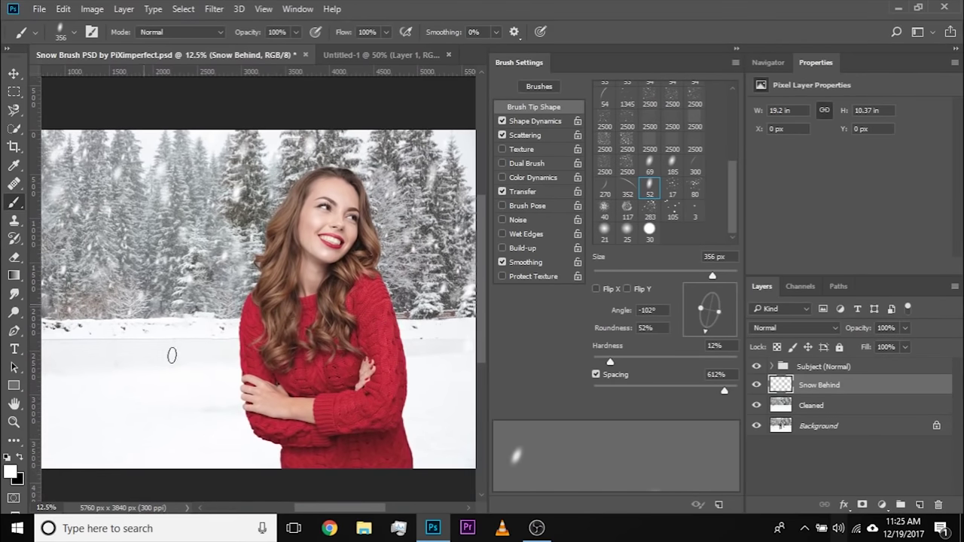
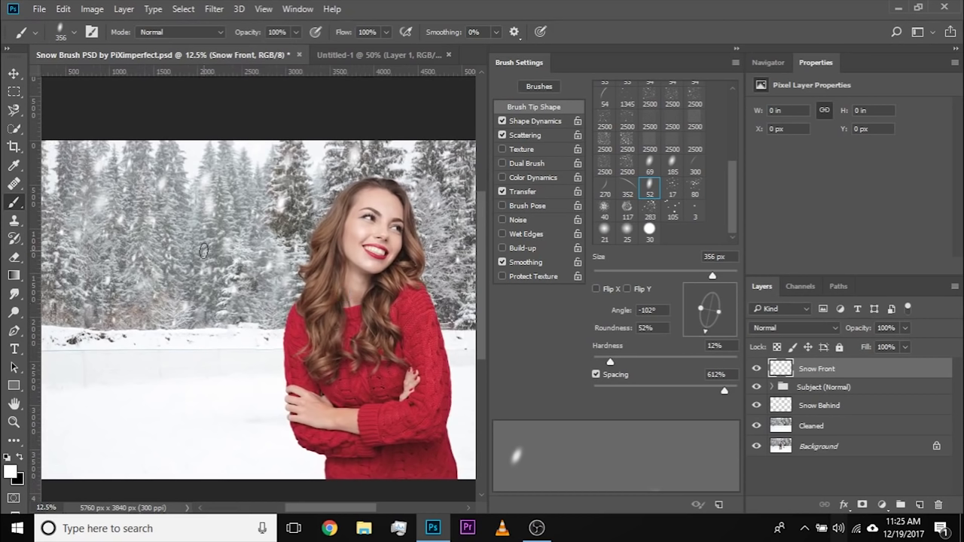
# Paint foreground flakes with a 484 px brush across the upper trees and down the woman's sweater on Snow Front.
pyautogui.moveTo(110, 199); pyautogui.dragTo(110, 209)
pyautogui.moveTo(74, 177); pyautogui.dragTo(475, 194)
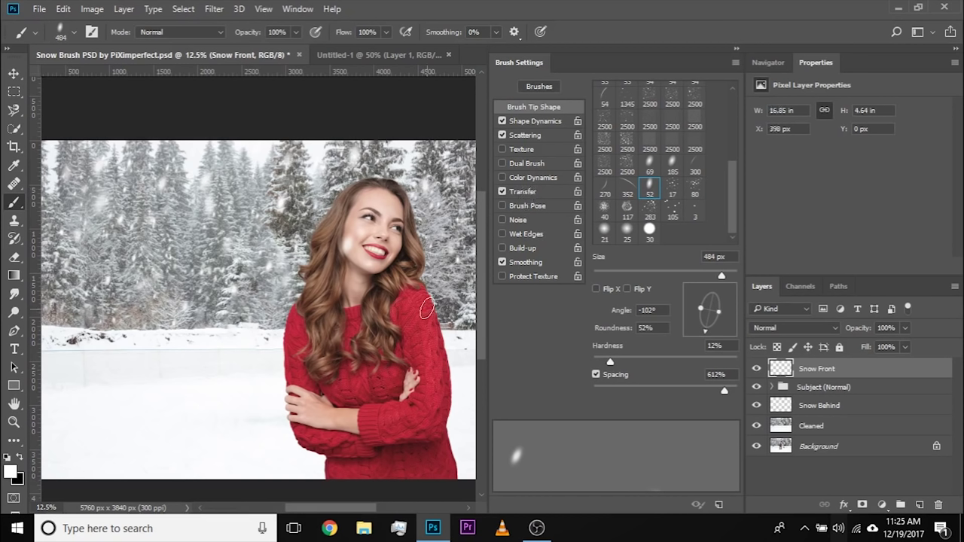
pyautogui.moveTo(430, 302)
pyautogui.mouseDown()
pyautogui.moveTo(364, 348)
pyautogui.moveTo(287, 328)
pyautogui.moveTo(326, 414)
pyautogui.moveTo(400, 426)
pyautogui.mouseUp()
# Try single flakes on the woman's sleeve and undo each one.
pyautogui.click(406, 393)
pyautogui.hotkey('ctrl', 'z')
pyautogui.click(436, 378)
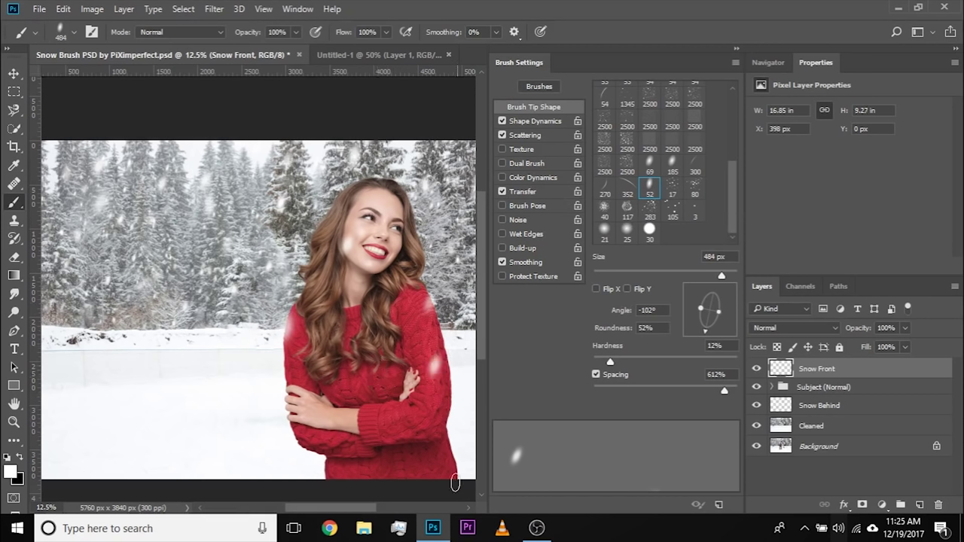
pyautogui.hotkey('ctrl', 'z')
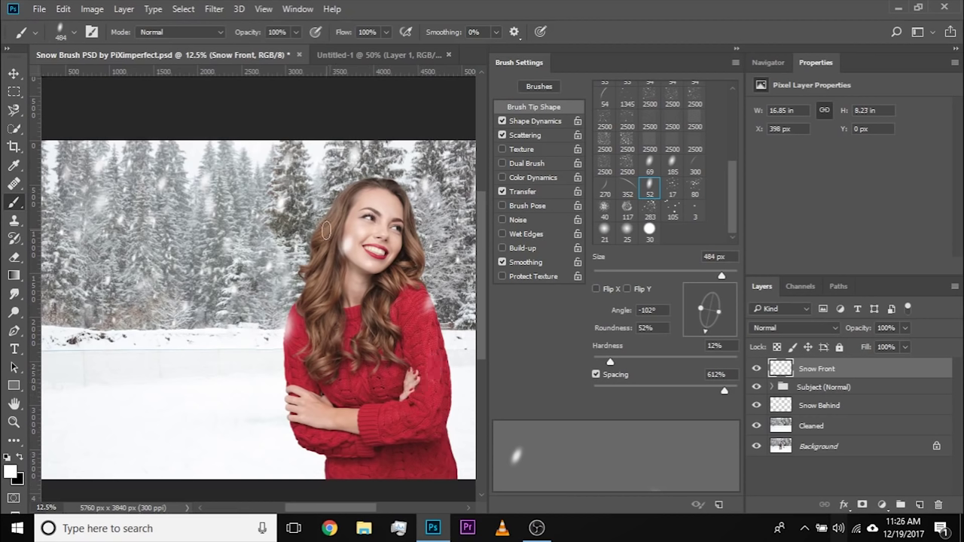
# Add single flakes over the woman's arms, plus one near the sweater's hem with the brush enlarged to 692 px.
pyautogui.click(322, 450)
pyautogui.click(407, 378)
pyautogui.keyDown('alt'); pyautogui.rightClick(451, 456); pyautogui.keyUp('alt')
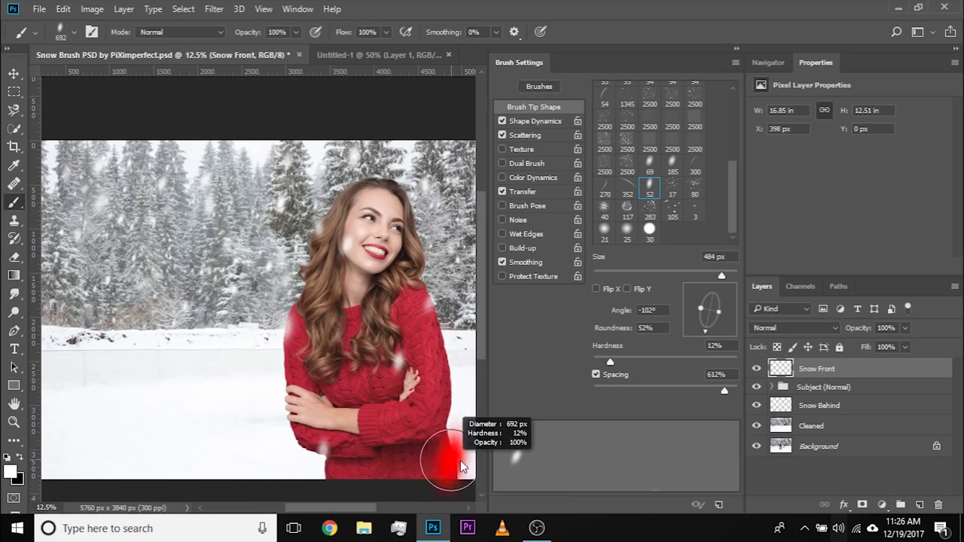
pyautogui.click(439, 460)
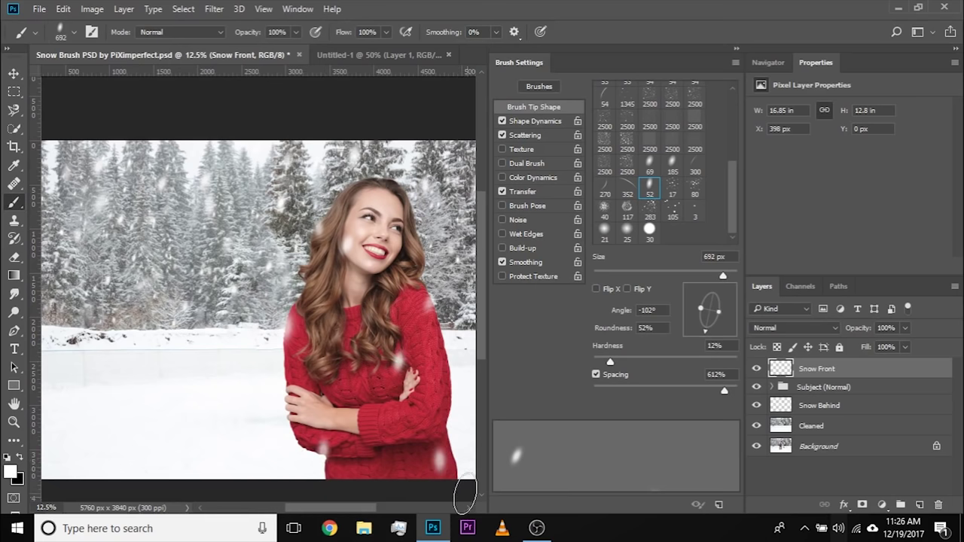
# Scatter more flakes over the woman and the trees with a 452 px brush, and set the brush size to 548 px.
pyautogui.keyDown('alt'); pyautogui.rightClick(224, 265); pyautogui.keyUp('alt')
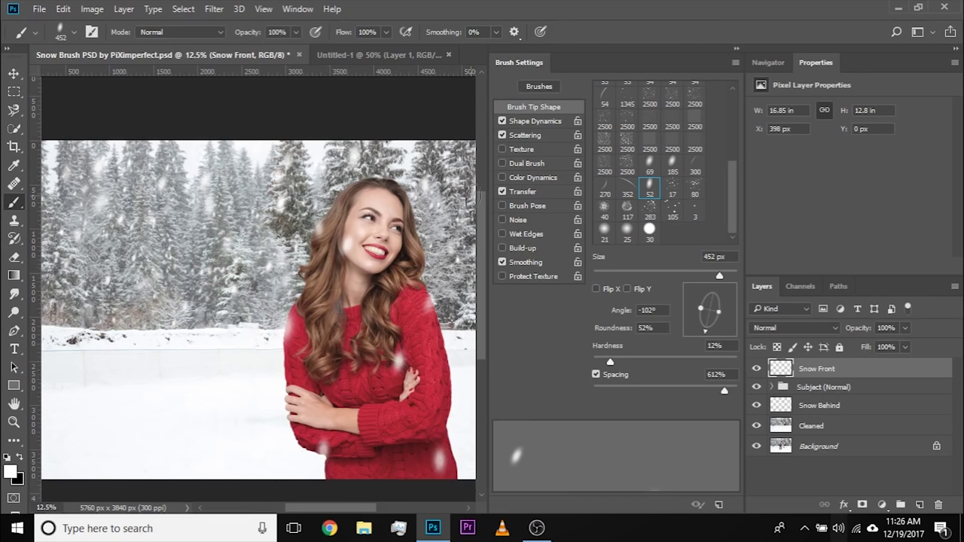
pyautogui.moveTo(441, 286)
pyautogui.mouseDown()
pyautogui.moveTo(316, 377)
pyautogui.moveTo(66, 331)
pyautogui.moveTo(176, 359)
pyautogui.moveTo(242, 336)
pyautogui.mouseUp()
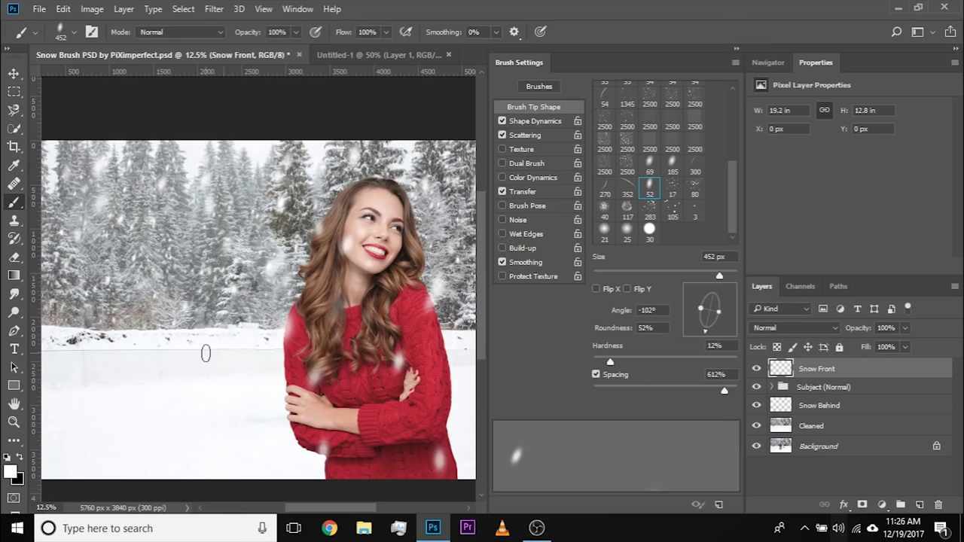
pyautogui.press(']')
pyautogui.press(']')
pyautogui.press('[')
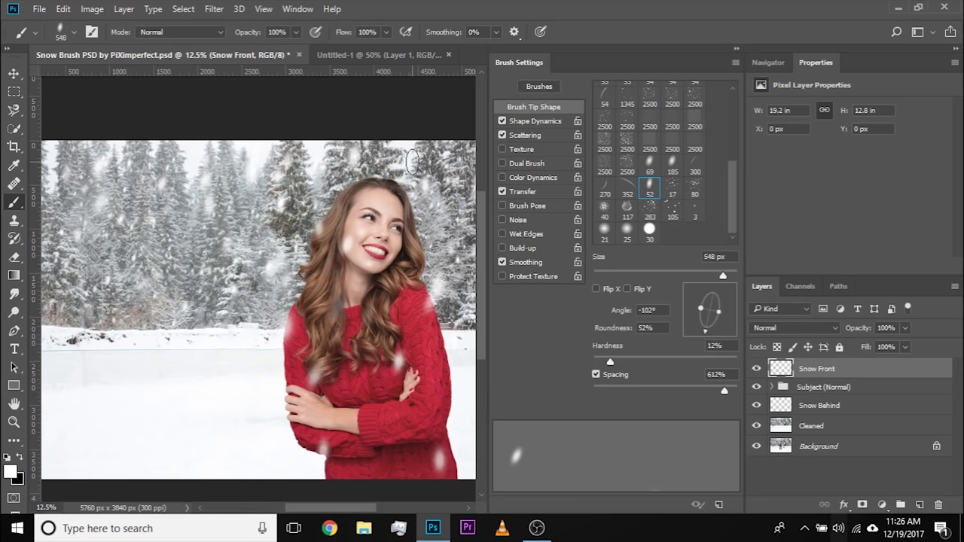
pyautogui.hscroll(1, 457, 192)
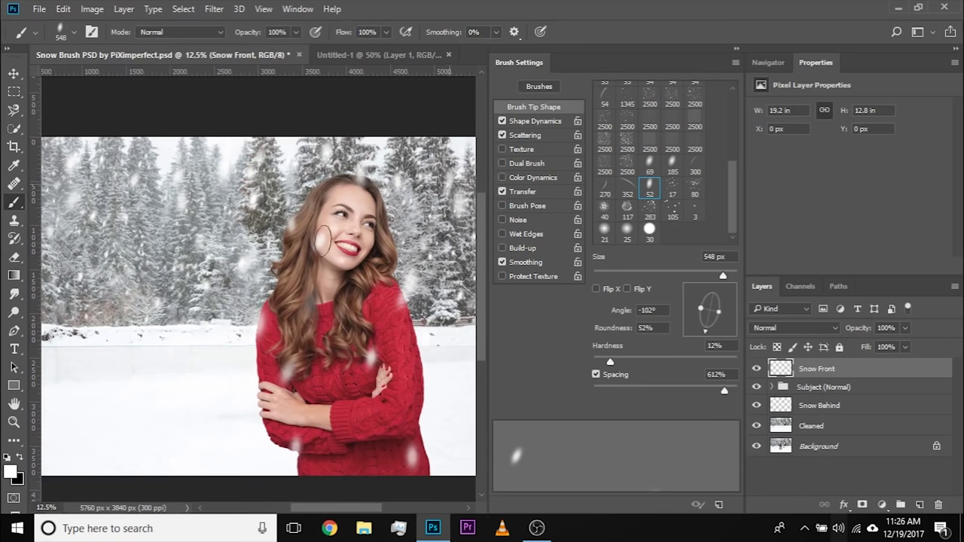
# Erase the flakes covering the woman's face, hair and forearm on Snow Front with a soft eraser of about 590 px.
pyautogui.hscroll(-3, 367, 233)
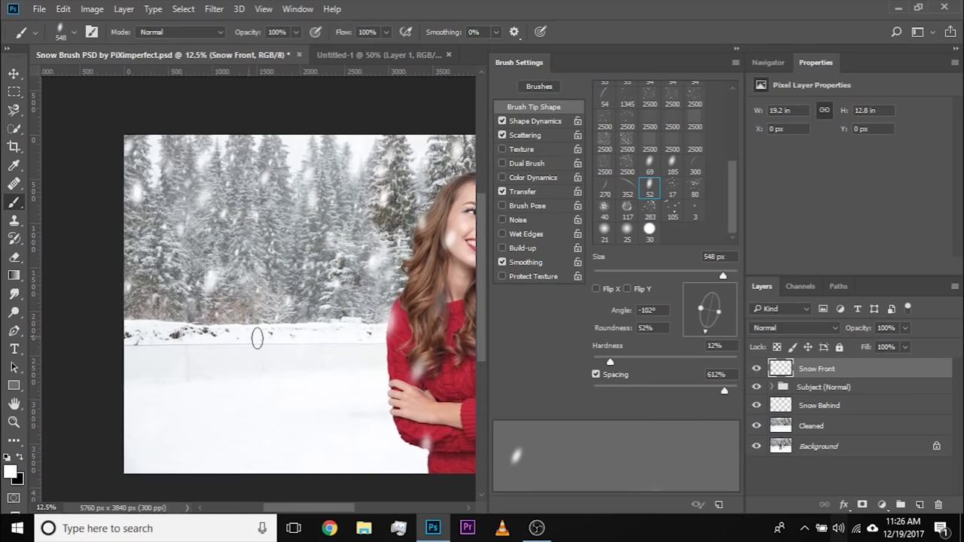
pyautogui.hscroll(5, 242, 332)
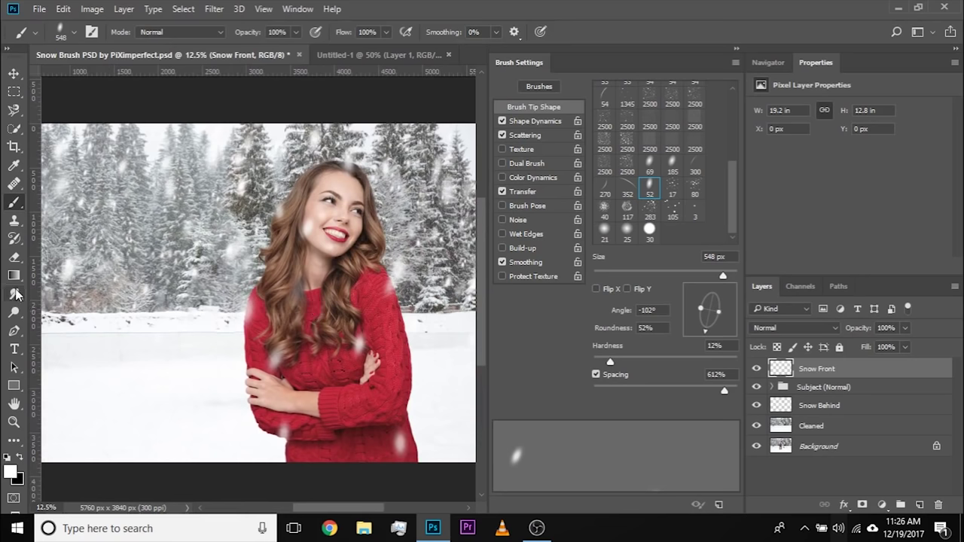
pyautogui.click(14, 257)
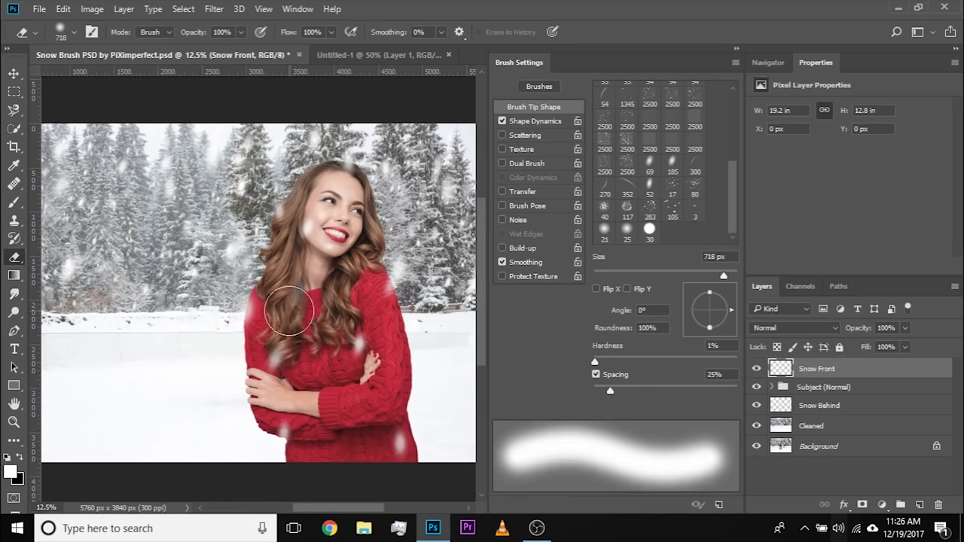
pyautogui.keyDown('alt'); pyautogui.rightClick(329, 328); pyautogui.keyUp('alt')
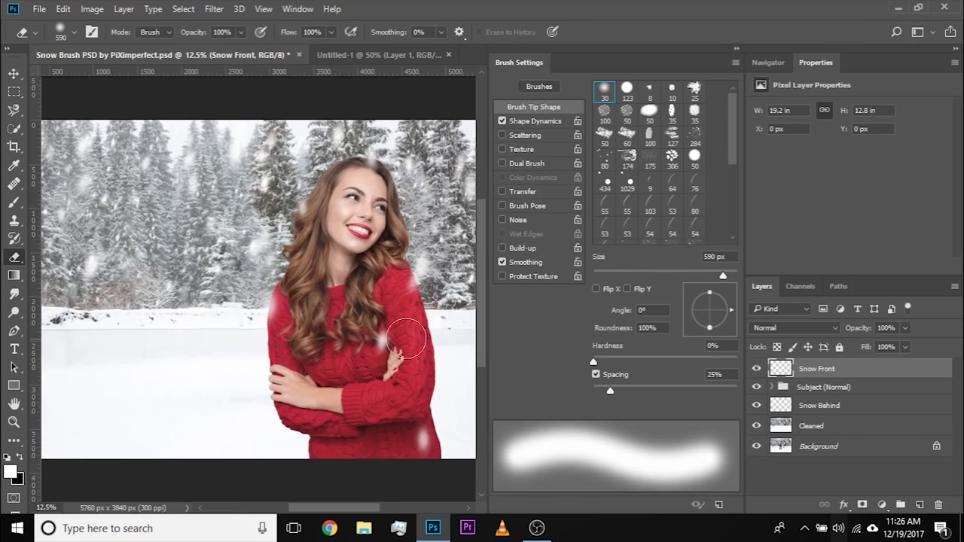
# Try shifting the Snow Front flakes sideways across the photo and undo the move.
pyautogui.click(14, 73)
pyautogui.moveTo(353, 225); pyautogui.dragTo(404, 224)
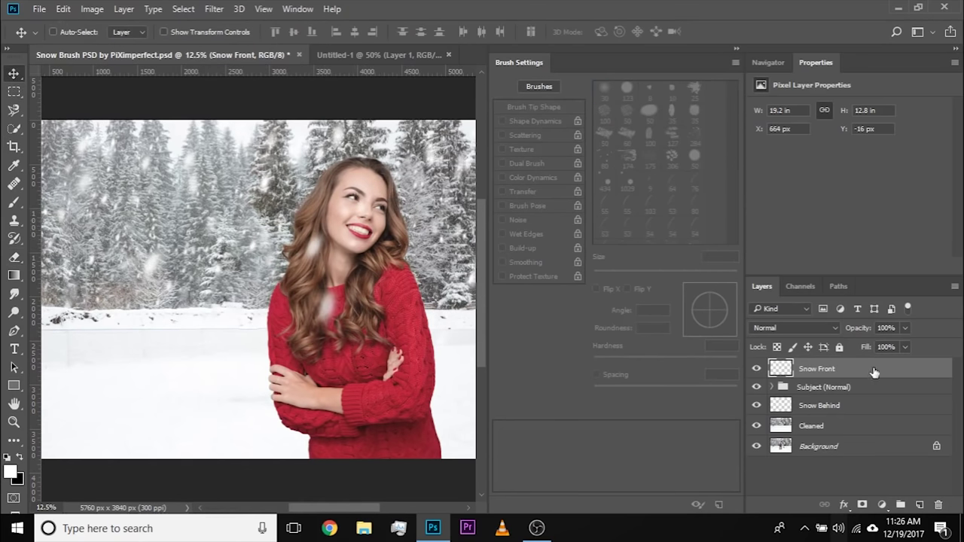
pyautogui.hotkey('ctrl', 'z')
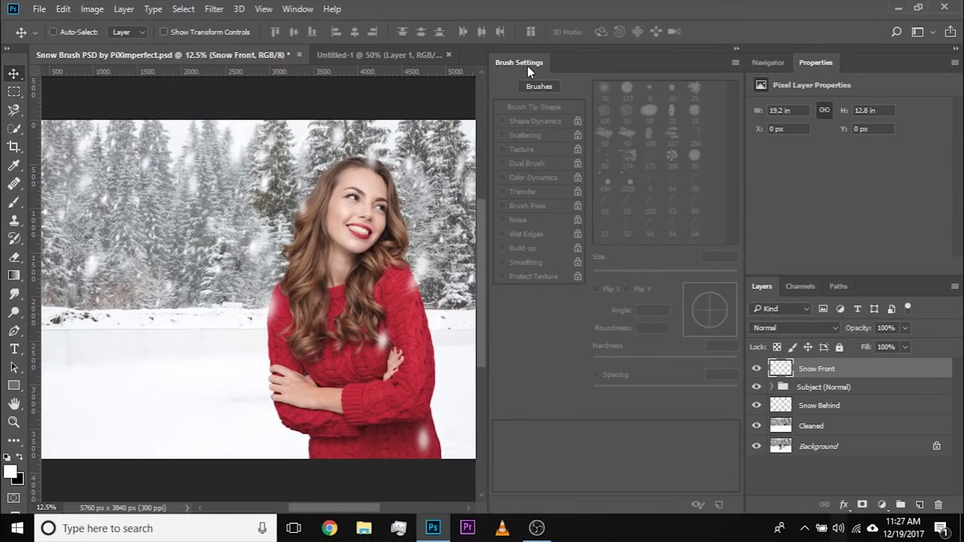
# Put the brush settings away and open the Path Blur filter for the Snow Front layer.
pyautogui.moveTo(527, 67); pyautogui.dragTo(348, 137)
pyautogui.click(557, 120)
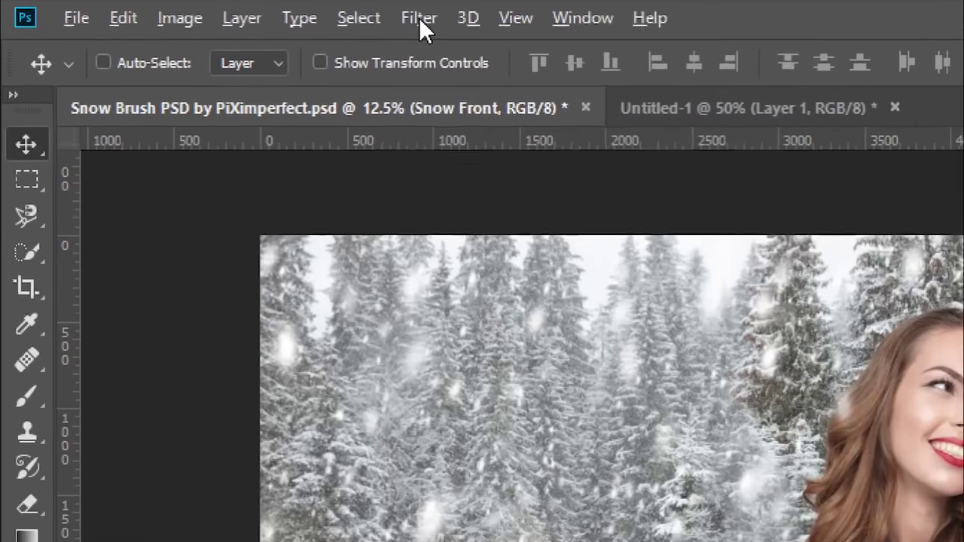
pyautogui.click(213, 9)
pyautogui.moveTo(332, 197)
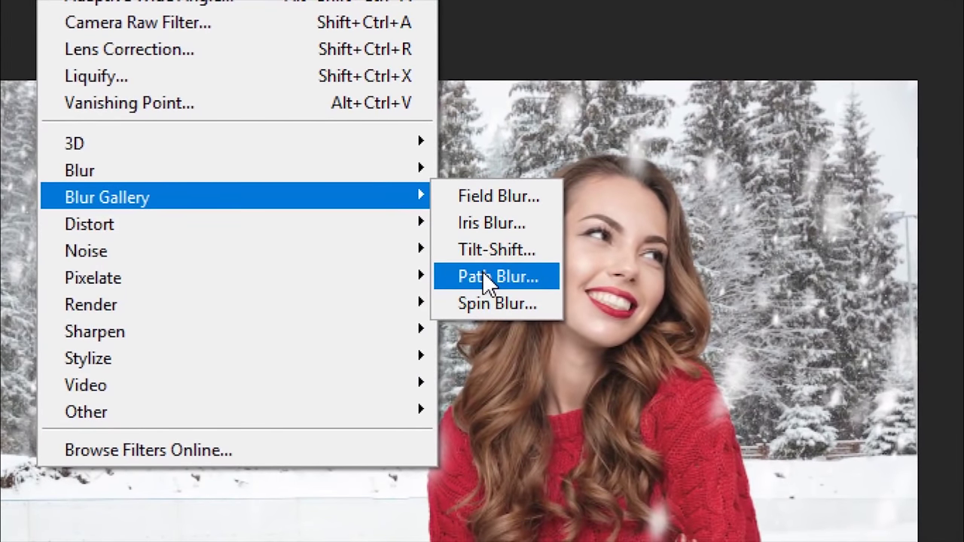
pyautogui.click(486, 277)
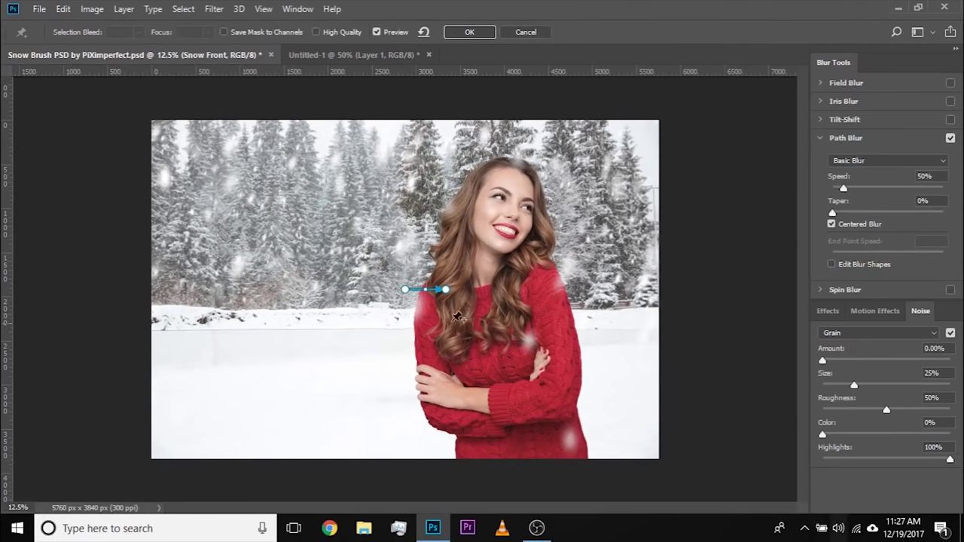
# Aim the blur path steeply downward, set speed 70%, taper 18% and end point speed 235 px, and apply the Path Blur.
pyautogui.moveTo(446, 290); pyautogui.dragTo(395, 342)
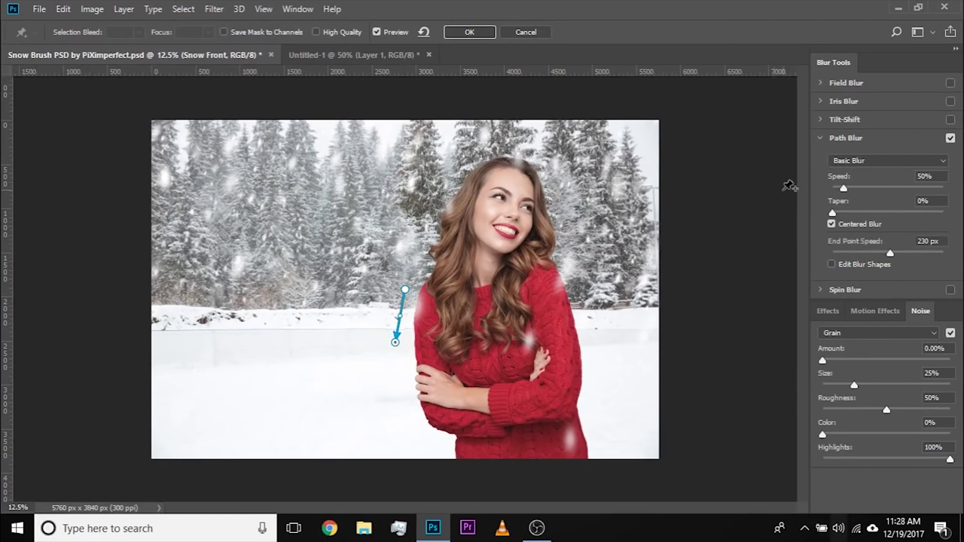
pyautogui.moveTo(843, 193)
pyautogui.mouseDown()
pyautogui.moveTo(860, 192)
pyautogui.moveTo(848, 192)
pyautogui.mouseUp()
pyautogui.moveTo(832, 213); pyautogui.dragTo(853, 213)
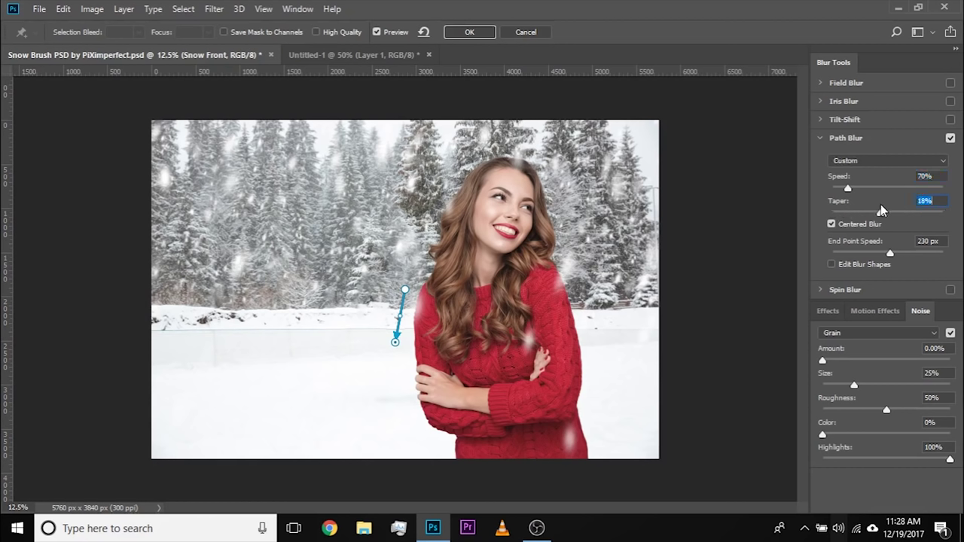
pyautogui.moveTo(890, 253)
pyautogui.mouseDown()
pyautogui.moveTo(934, 253)
pyautogui.moveTo(893, 252)
pyautogui.mouseUp()
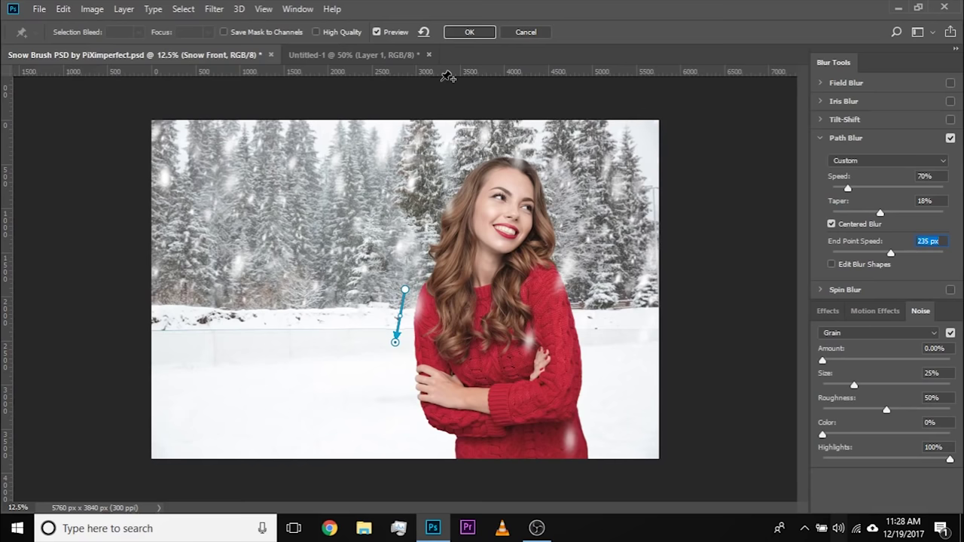
pyautogui.click(468, 33)
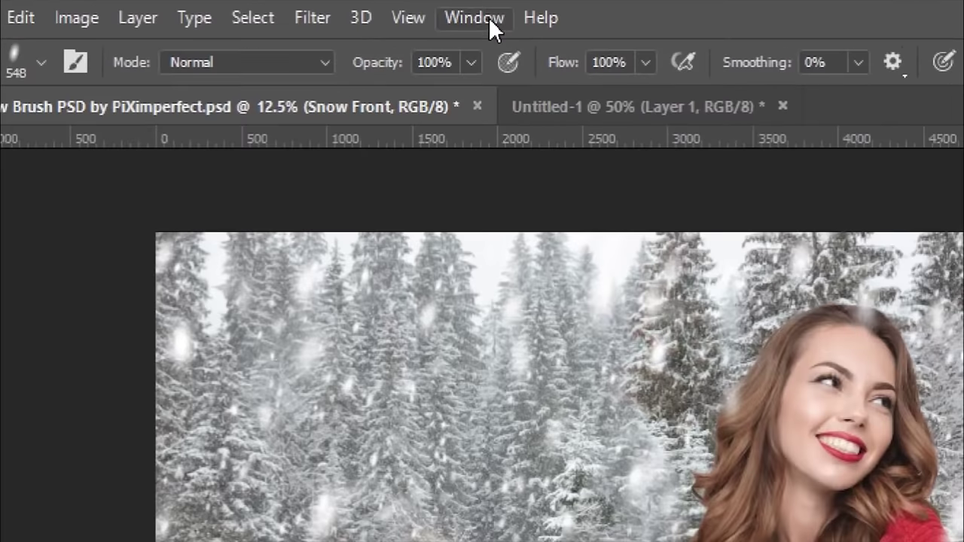
# Reopen the brush settings and try the snow tip at 68% and 36% roundness, ending at 52% with a 308 px size.
pyautogui.click(300, 10)
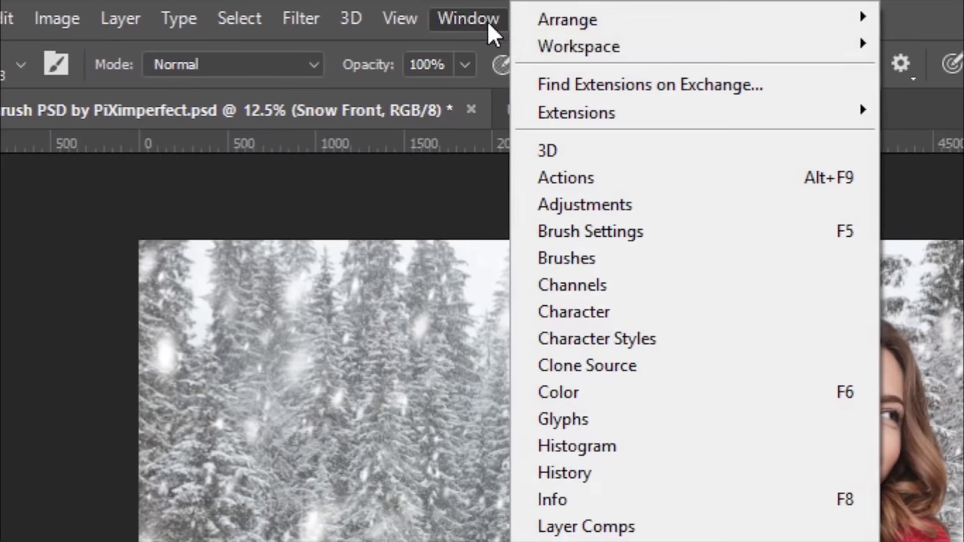
pyautogui.click(370, 114)
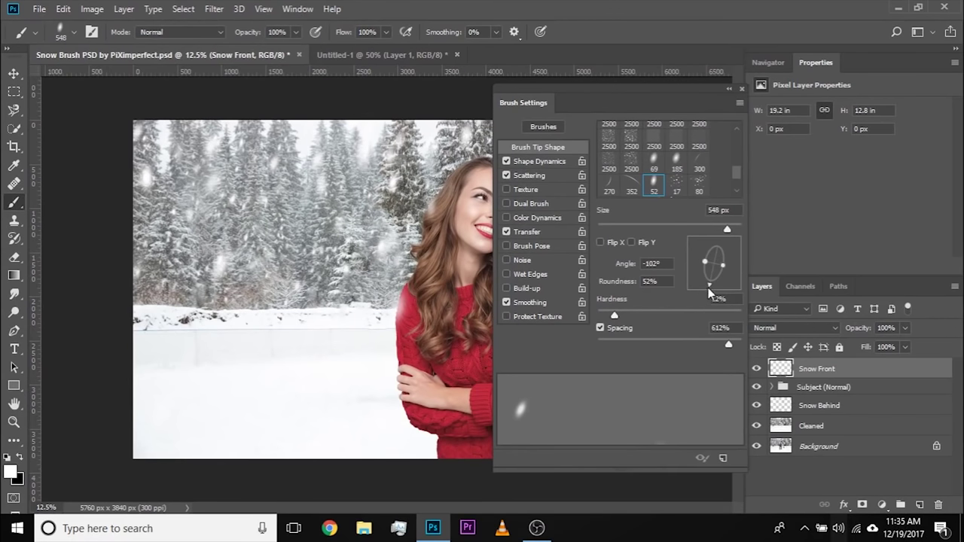
pyautogui.moveTo(708, 292); pyautogui.dragTo(710, 293)
pyautogui.moveTo(723, 270); pyautogui.dragTo(727, 271)
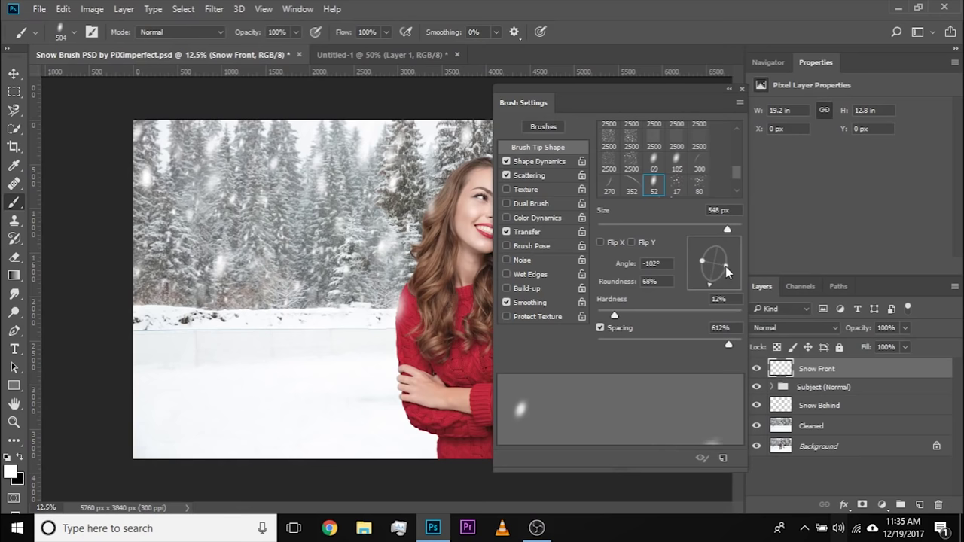
pyautogui.moveTo(181, 197); pyautogui.dragTo(170, 198)
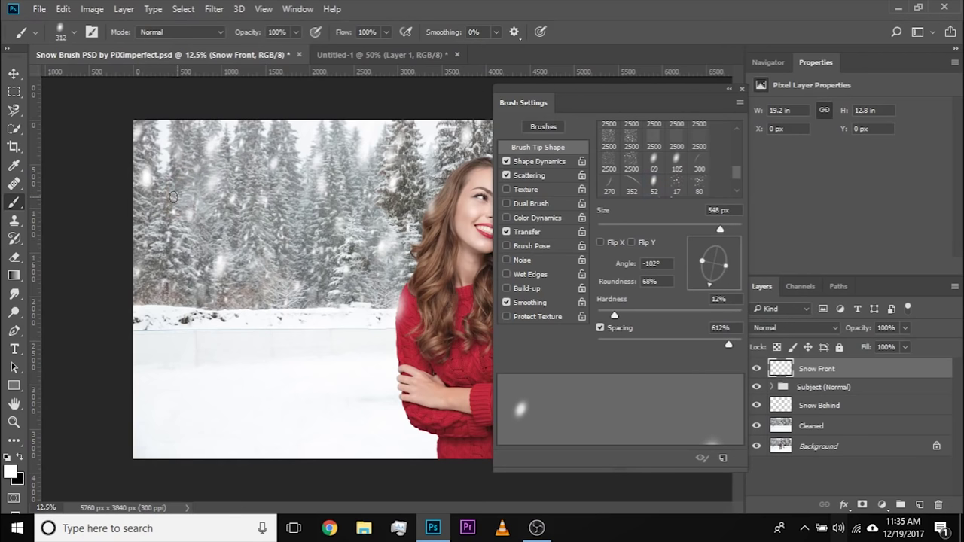
pyautogui.moveTo(727, 273); pyautogui.dragTo(720, 265)
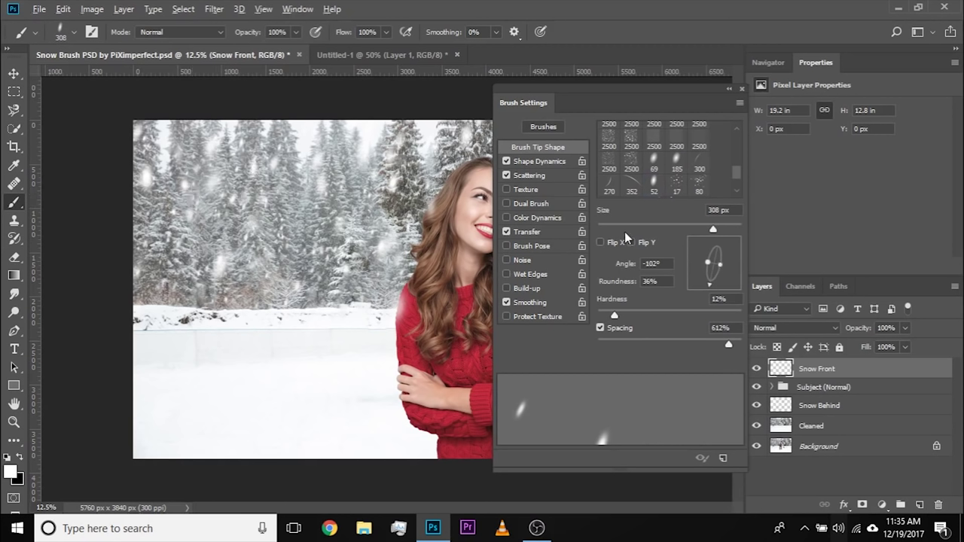
pyautogui.moveTo(719, 264); pyautogui.dragTo(724, 269)
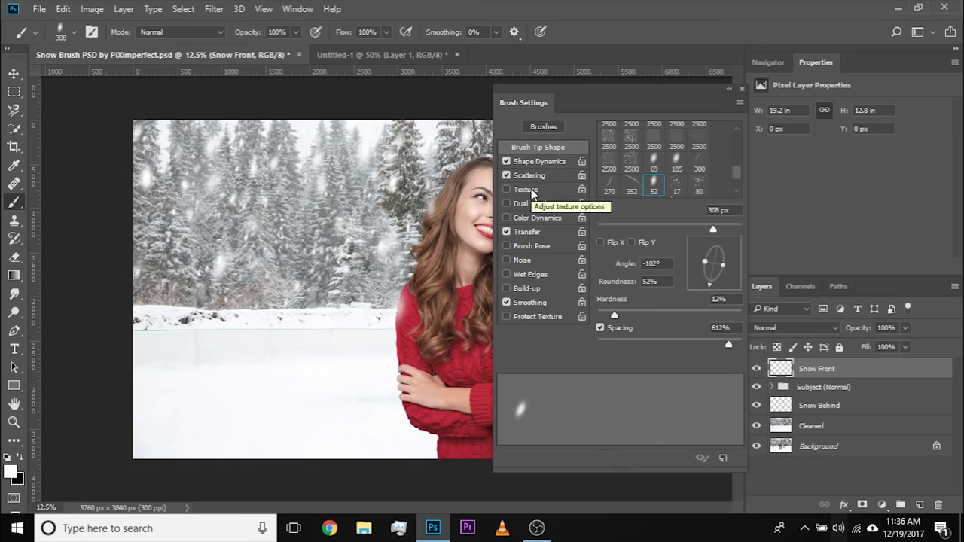
pyautogui.moveTo(535, 103); pyautogui.dragTo(691, 93)
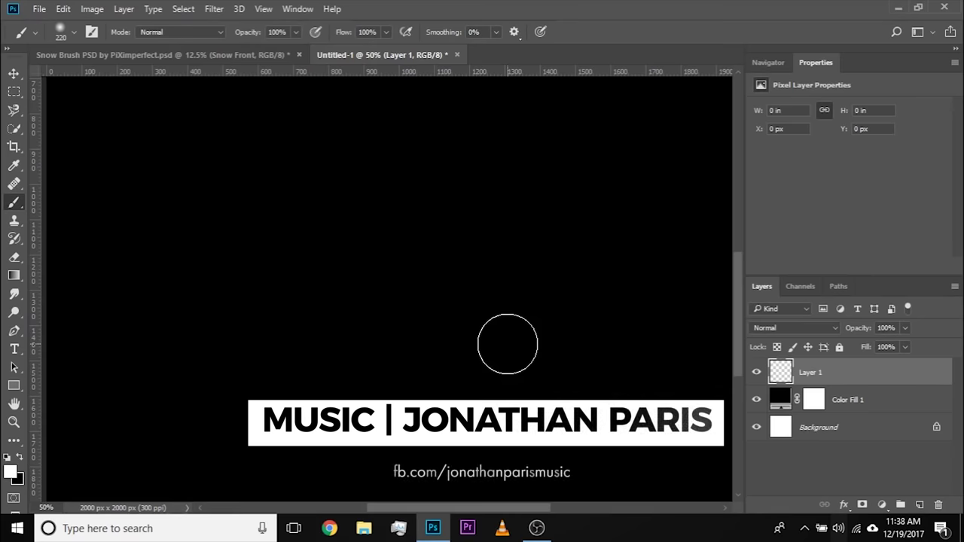
# Using the Soft Round brush in the Untitled-1 document, set the tip's angle to -105° and its roundness to 56%.
pyautogui.click(74, 30)
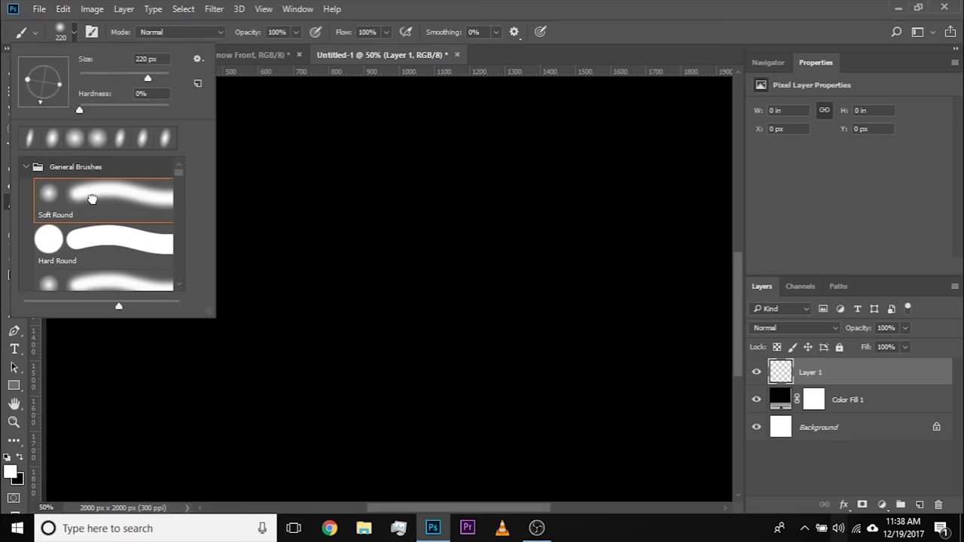
pyautogui.click(525, 9)
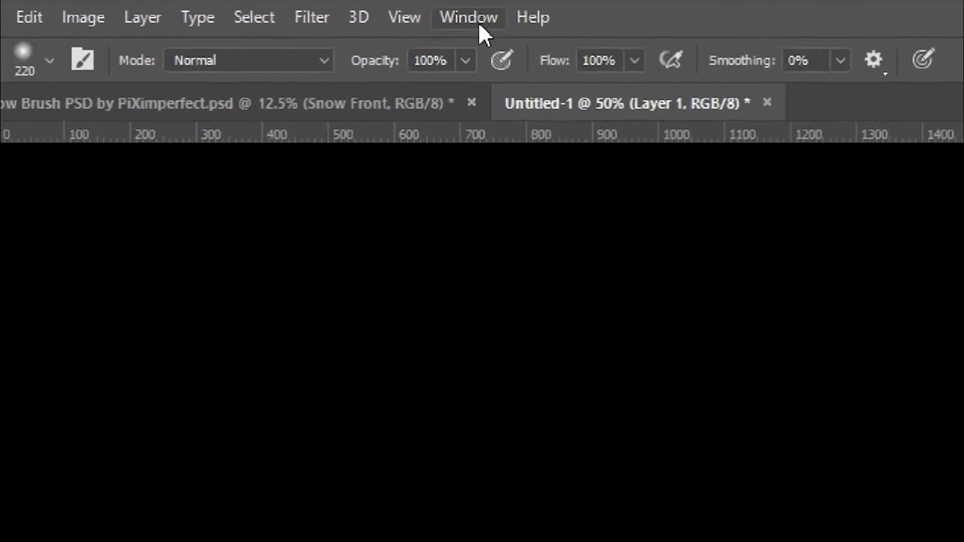
pyautogui.click(301, 11)
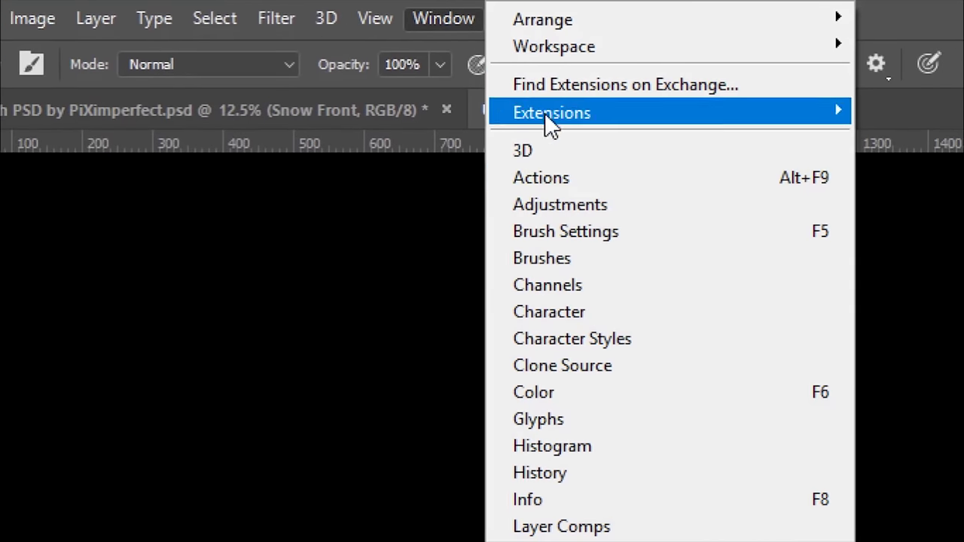
pyautogui.click(497, 236)
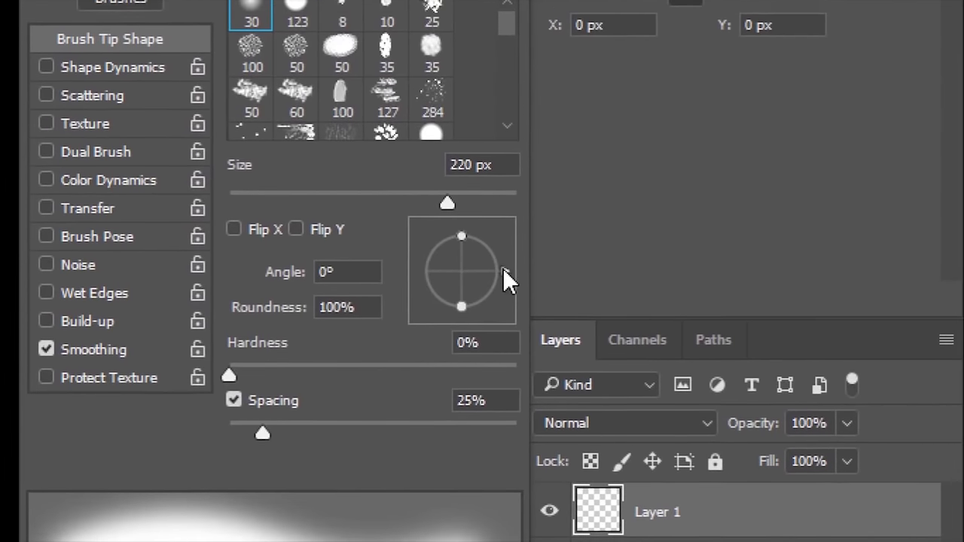
pyautogui.moveTo(734, 253); pyautogui.dragTo(736, 257)
pyautogui.moveTo(507, 273); pyautogui.dragTo(450, 307)
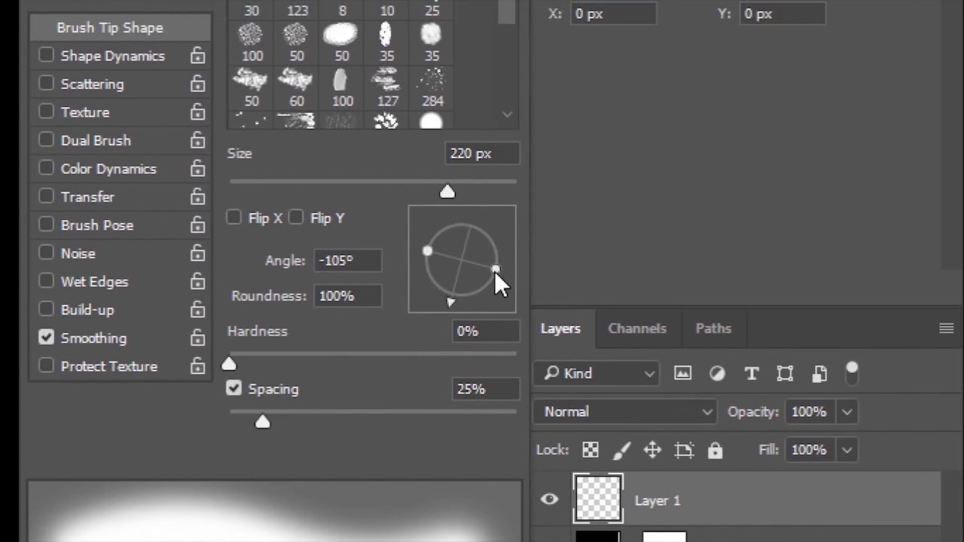
pyautogui.moveTo(523, 240); pyautogui.dragTo(503, 236)
pyautogui.moveTo(479, 272); pyautogui.dragTo(481, 270)
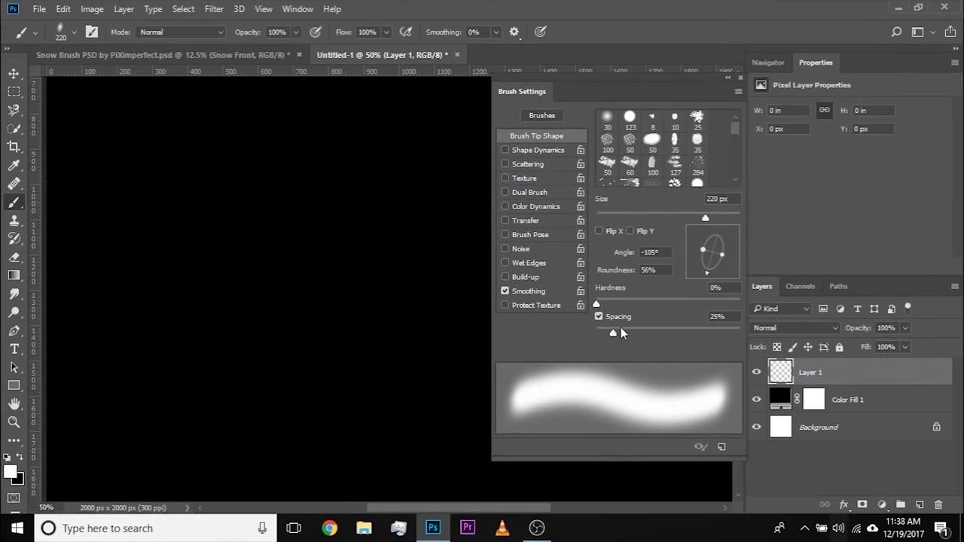
# Reduce the brush tip's size to 21 px and raise its spacing to 308%.
pyautogui.moveTo(568, 290); pyautogui.dragTo(651, 294)
pyautogui.moveTo(704, 219); pyautogui.dragTo(612, 219)
pyautogui.moveTo(684, 333); pyautogui.dragTo(710, 333)
# Enable Shape Dynamics with 94% size jitter, 48% minimum diameter and 4% angle jitter, and Transfer with 81% opacity jitter.
pyautogui.click(541, 147)
pyautogui.moveTo(595, 131); pyautogui.dragTo(731, 140)
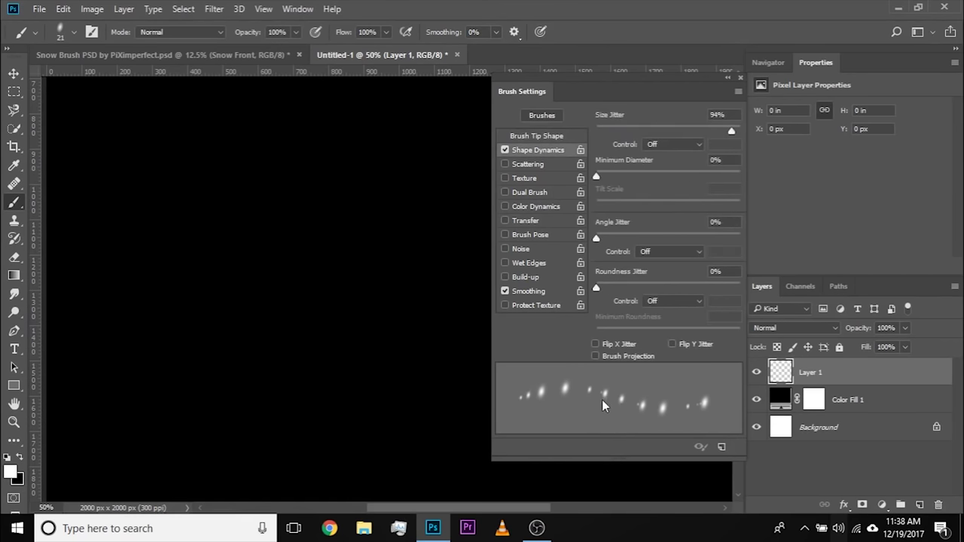
pyautogui.moveTo(597, 176); pyautogui.dragTo(665, 178)
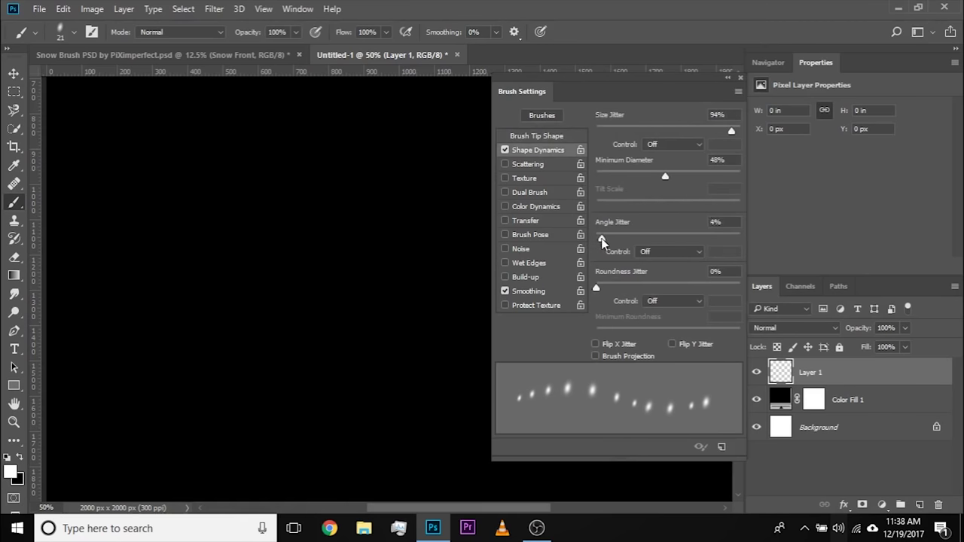
pyautogui.click(527, 220)
pyautogui.click(703, 130)
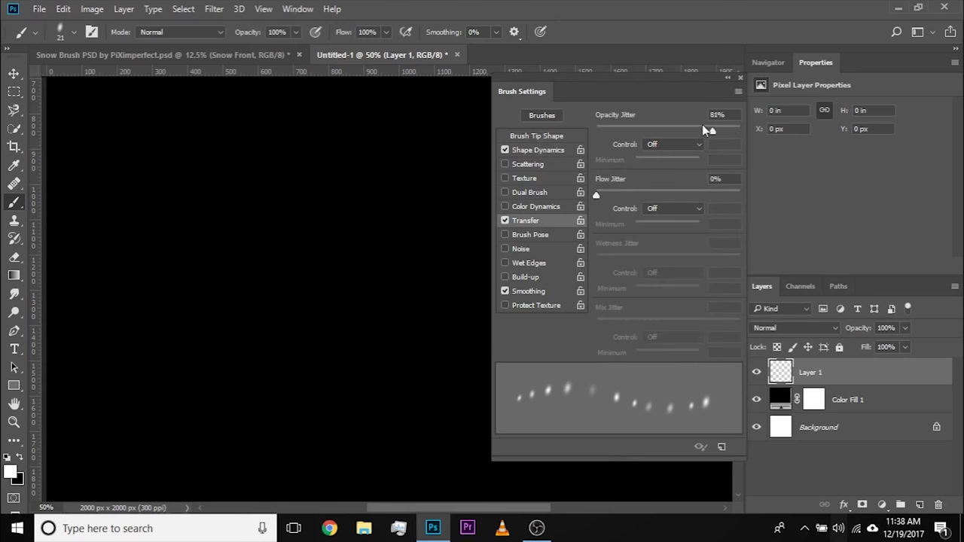
# Enable Scattering with a 461% scatter and increase the brush tip's spacing a little further.
pyautogui.click(529, 165)
pyautogui.moveTo(598, 128); pyautogui.dragTo(662, 134)
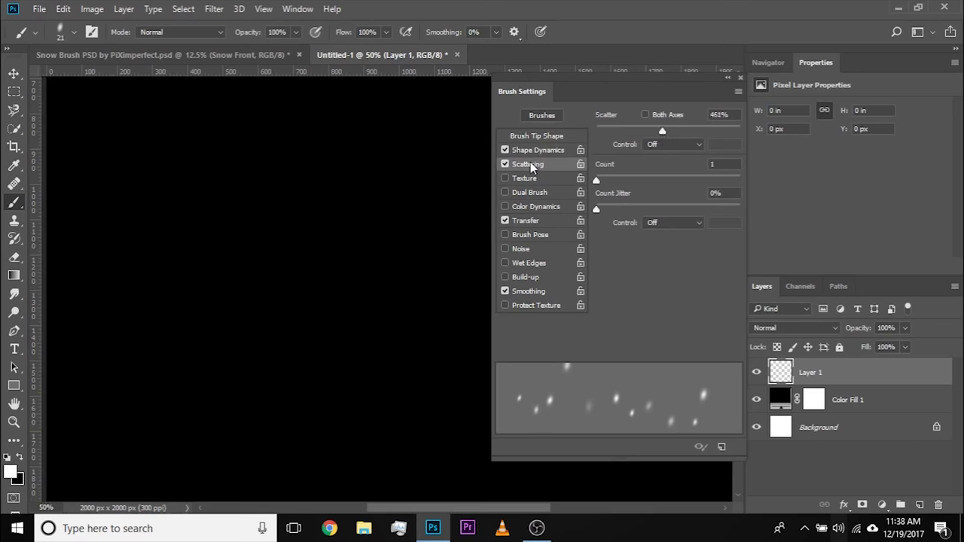
pyautogui.click(540, 136)
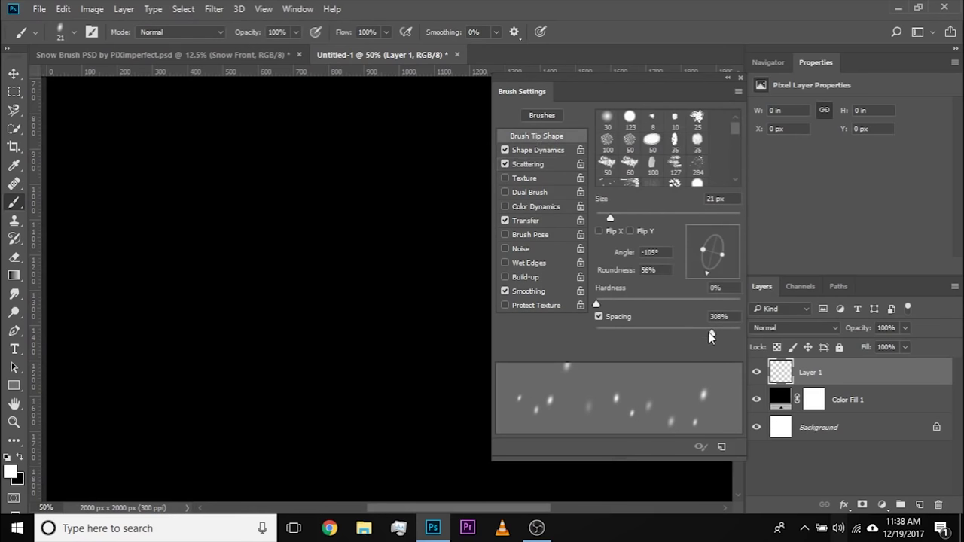
pyautogui.moveTo(711, 336); pyautogui.dragTo(717, 332)
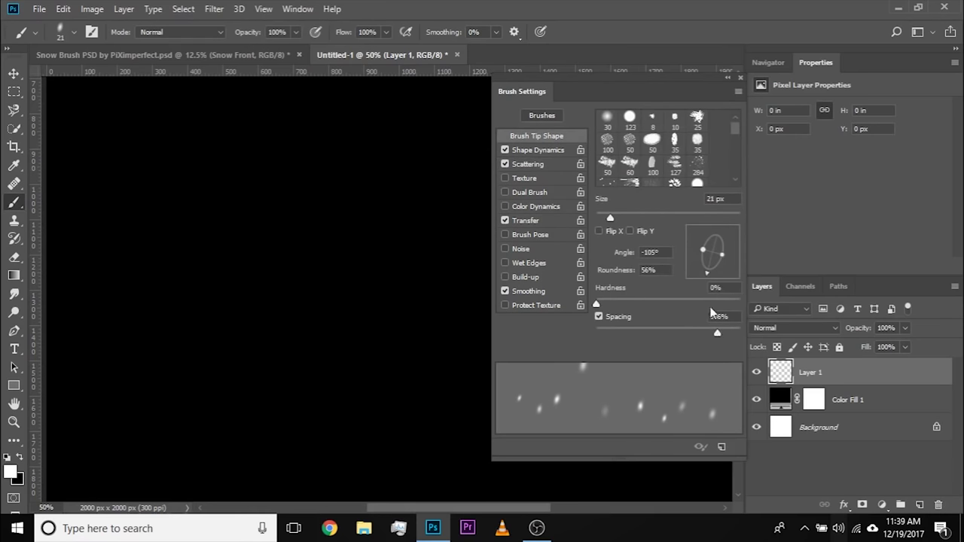